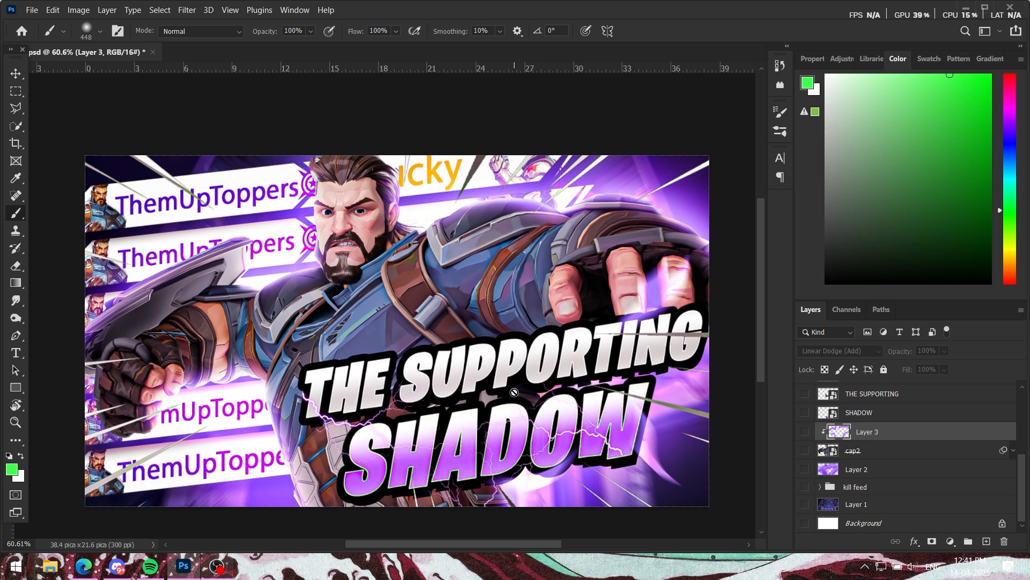
Step: Hide the finished composite on Layer 8 and show only the blurred background on Layer 1
{"action": "scroll", "coordinate": [880, 456], "scroll_direction": "up", "scroll_amount": 5}
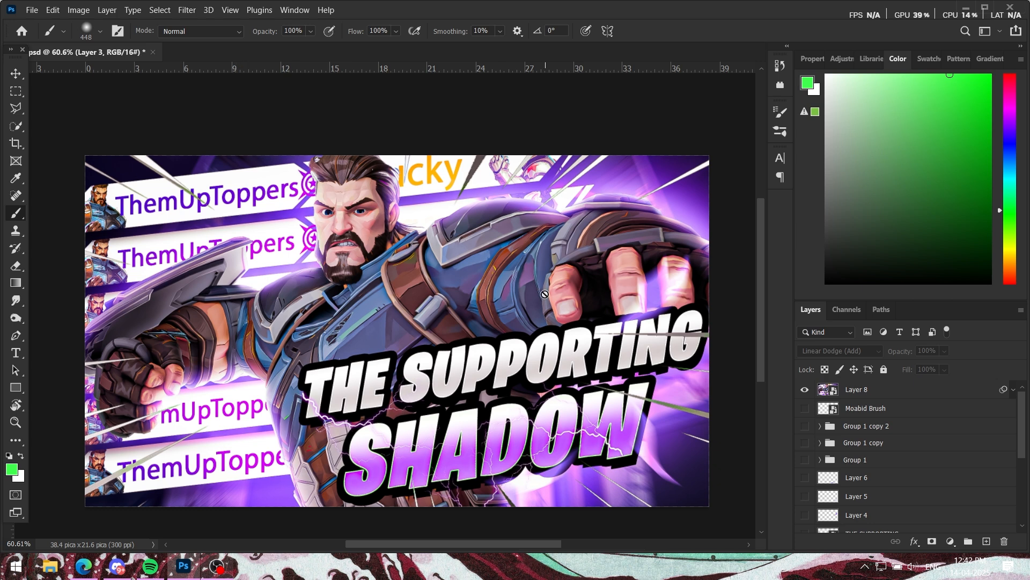
{"action": "scroll", "coordinate": [872, 478], "scroll_direction": "down", "scroll_amount": 5}
{"action": "scroll", "coordinate": [873, 482], "scroll_direction": "up", "scroll_amount": 5}
{"action": "left_click", "coordinate": [856, 426]}
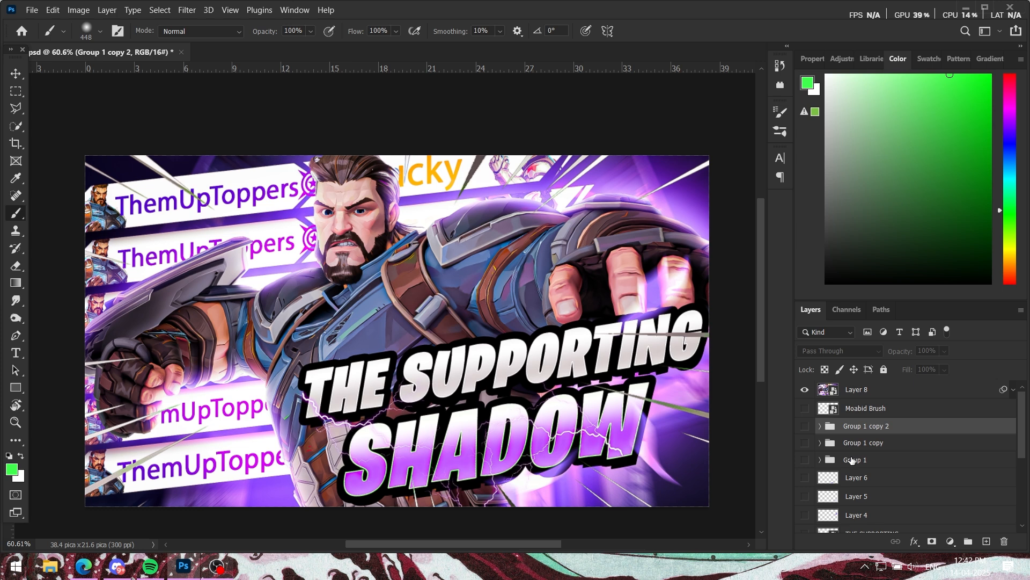
{"action": "left_click", "coordinate": [805, 389]}
{"action": "scroll", "coordinate": [823, 520], "scroll_direction": "down", "scroll_amount": 5}
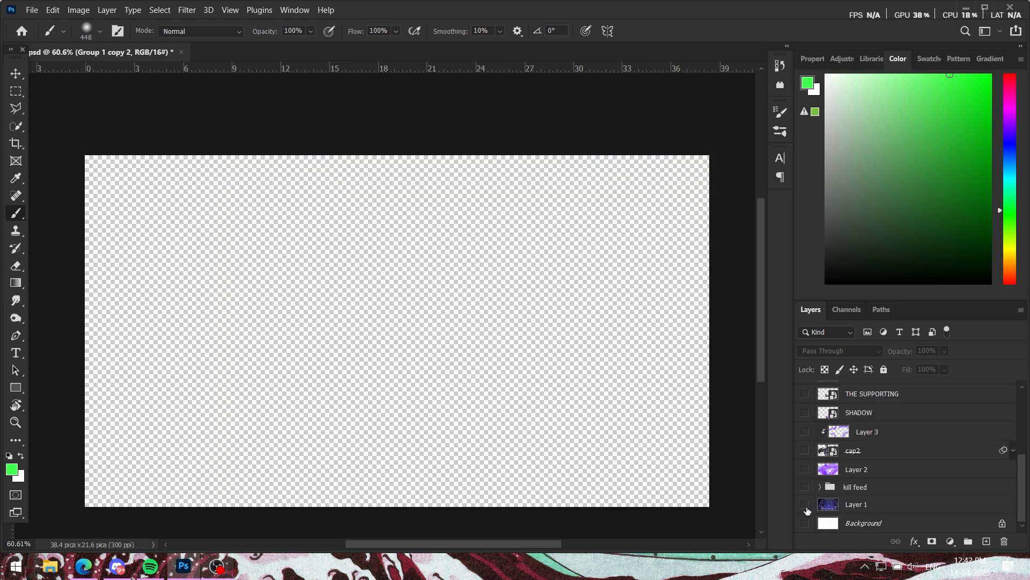
{"action": "left_click", "coordinate": [805, 505]}
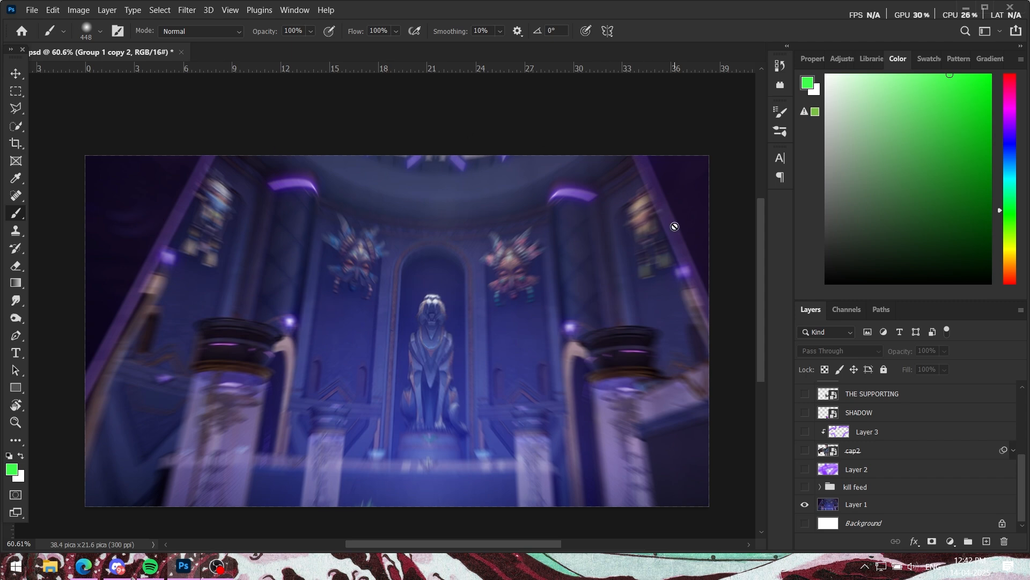
{"action": "scroll", "coordinate": [660, 224], "scroll_direction": "down", "scroll_amount": 1}
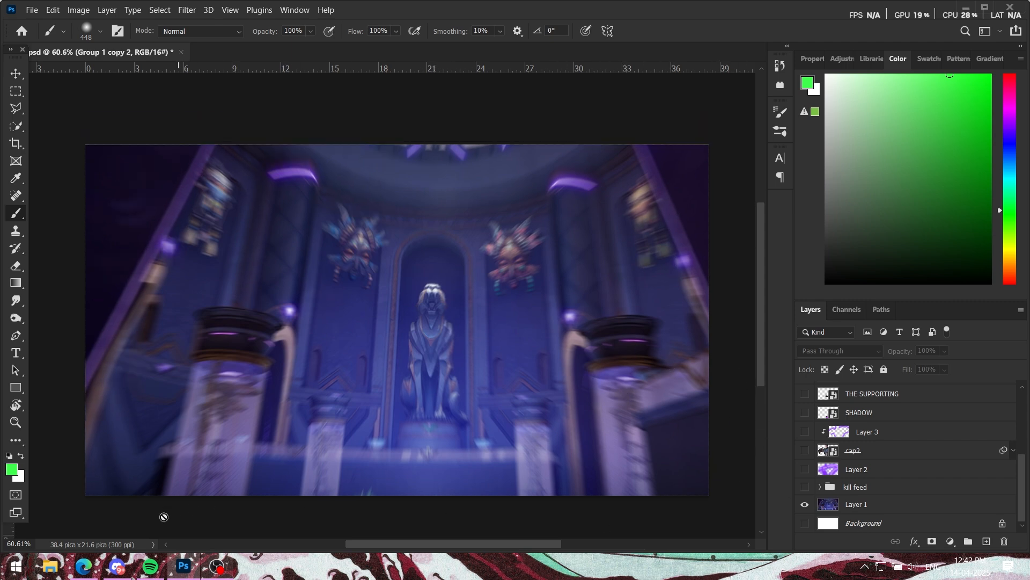
Step: Switch to the Edge browser and search the web for "marvel rivals maps"
{"action": "left_click", "coordinate": [83, 567]}
{"action": "left_click", "coordinate": [260, 12]}
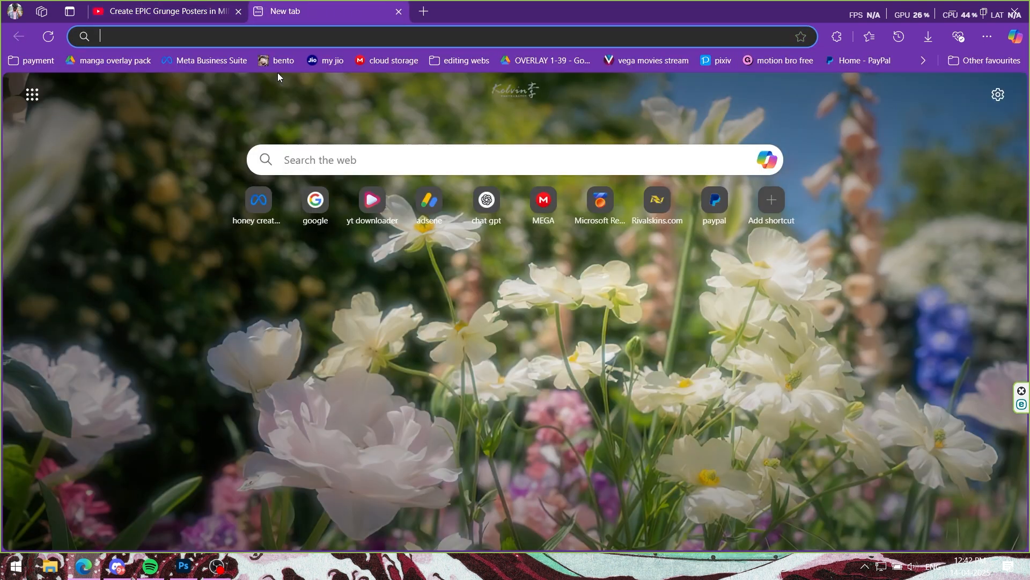
{"action": "left_click", "coordinate": [293, 160]}
{"action": "type", "text": "mar"}
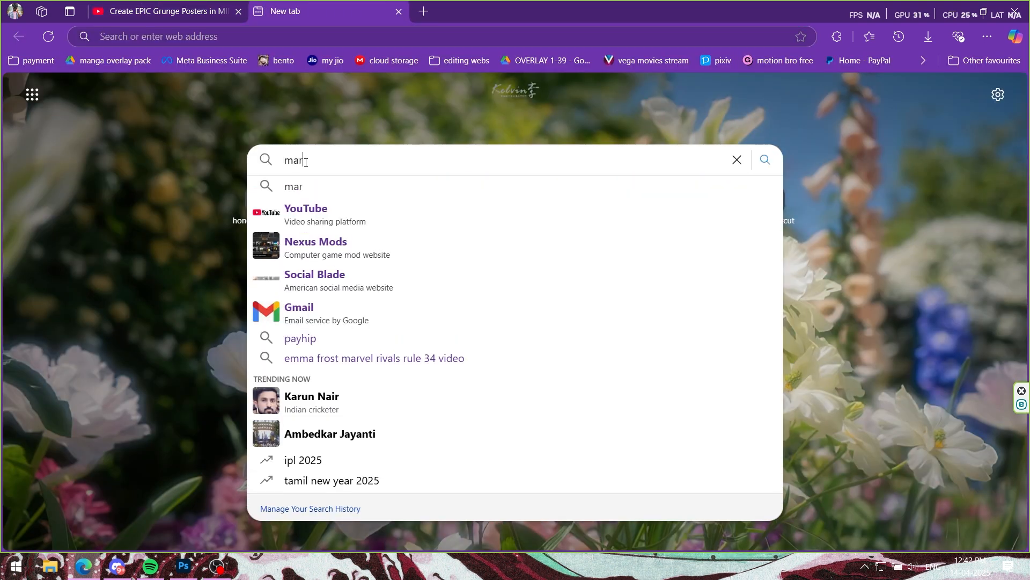
{"action": "type", "text": "vel r"}
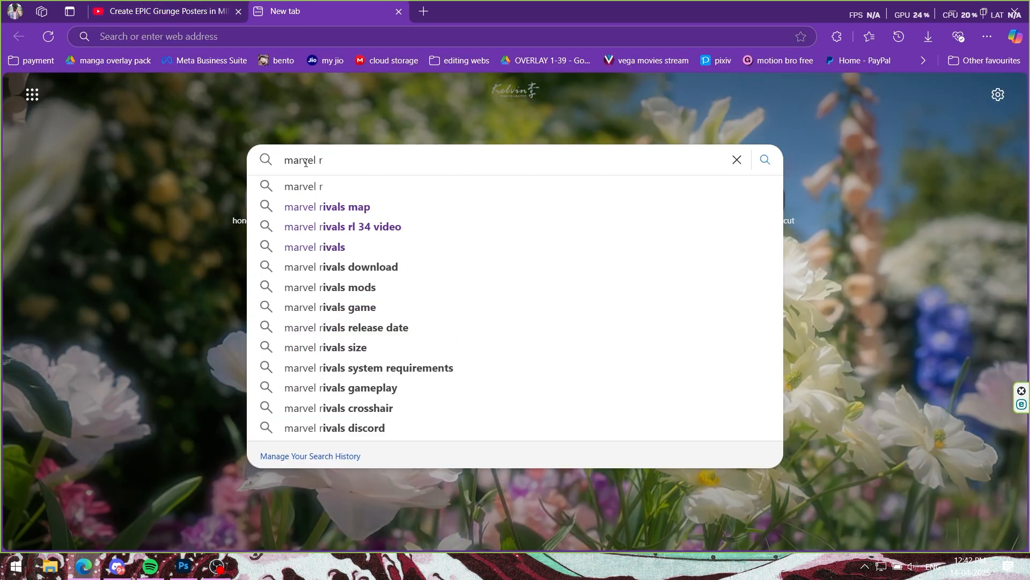
{"action": "type", "text": "ivals map"}
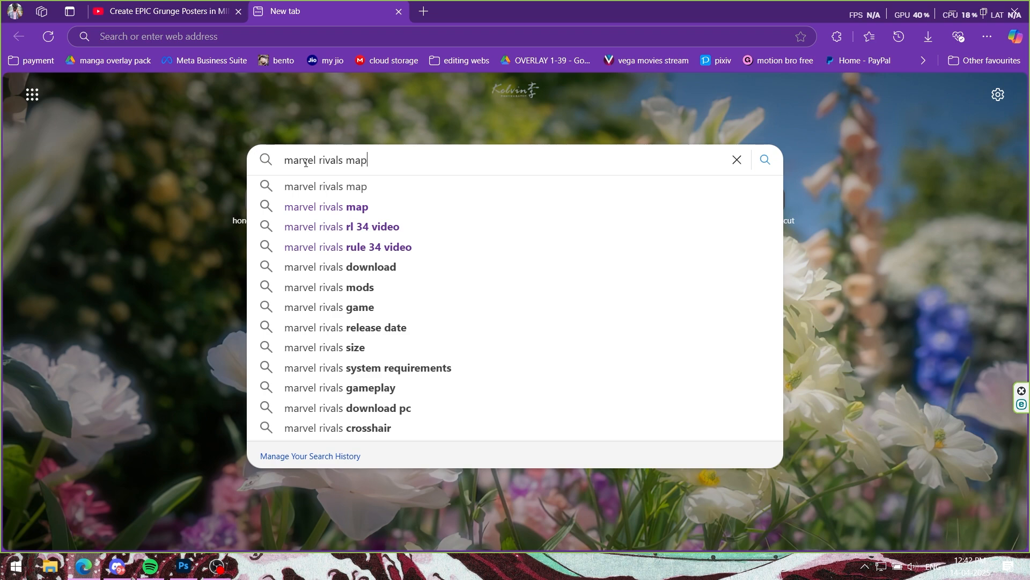
{"action": "type", "text": "s"}
{"action": "key", "text": "Return"}
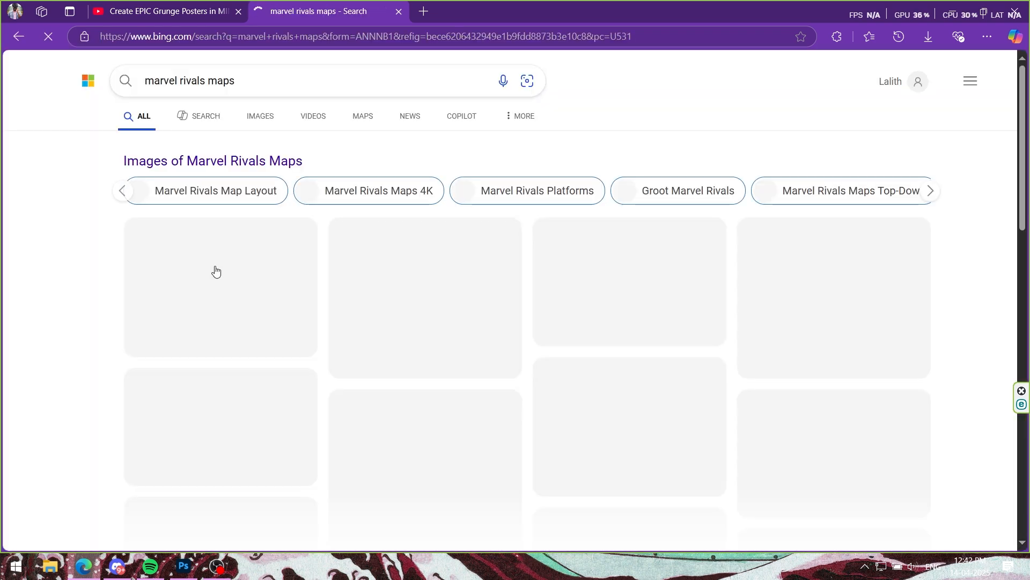
Step: Open the Marvel Rivals Wiki Maps page from fandom.com in a background tab, keeping the search results in view
{"action": "scroll", "coordinate": [265, 260], "scroll_direction": "down", "scroll_amount": 5}
{"action": "scroll", "coordinate": [285, 278], "scroll_direction": "down", "scroll_amount": 1}
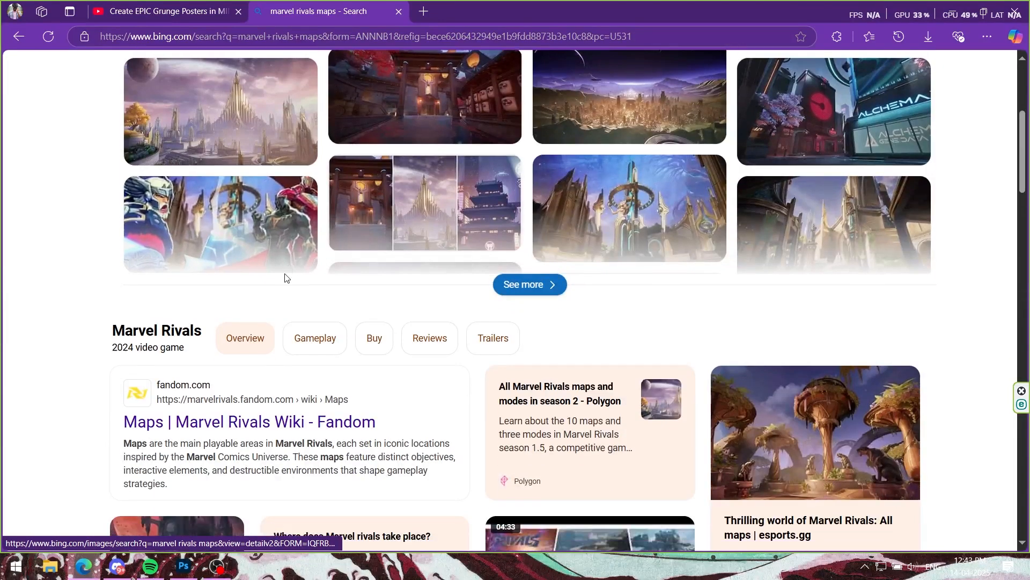
{"action": "scroll", "coordinate": [285, 277], "scroll_direction": "down", "scroll_amount": 3}
{"action": "left_click", "coordinate": [217, 257]}
{"action": "left_click", "coordinate": [346, 9]}
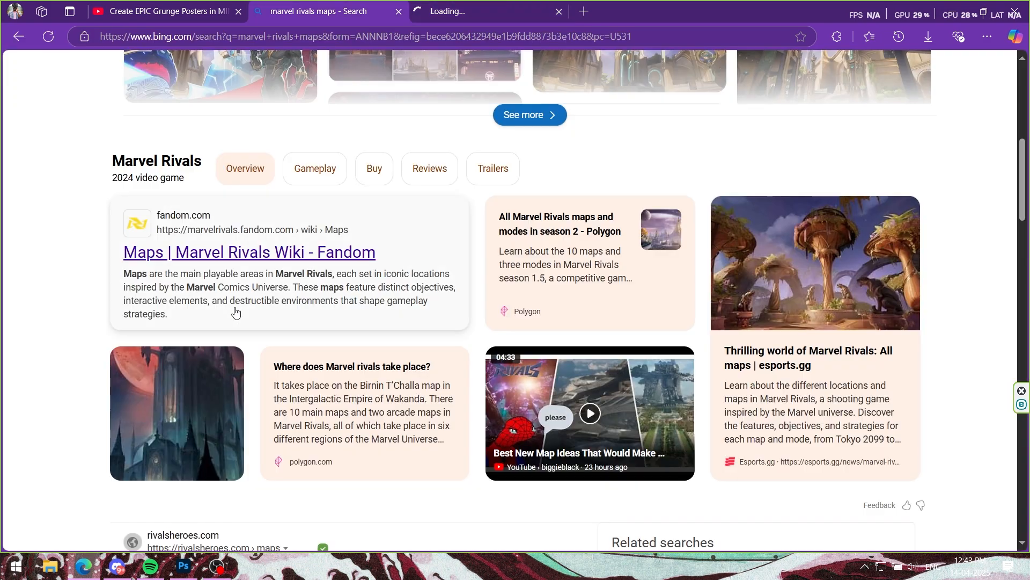
Step: Open the image results for marvel rivals maps in a new tab and browse the map pictures
{"action": "scroll", "coordinate": [301, 263], "scroll_direction": "up", "scroll_amount": 10}
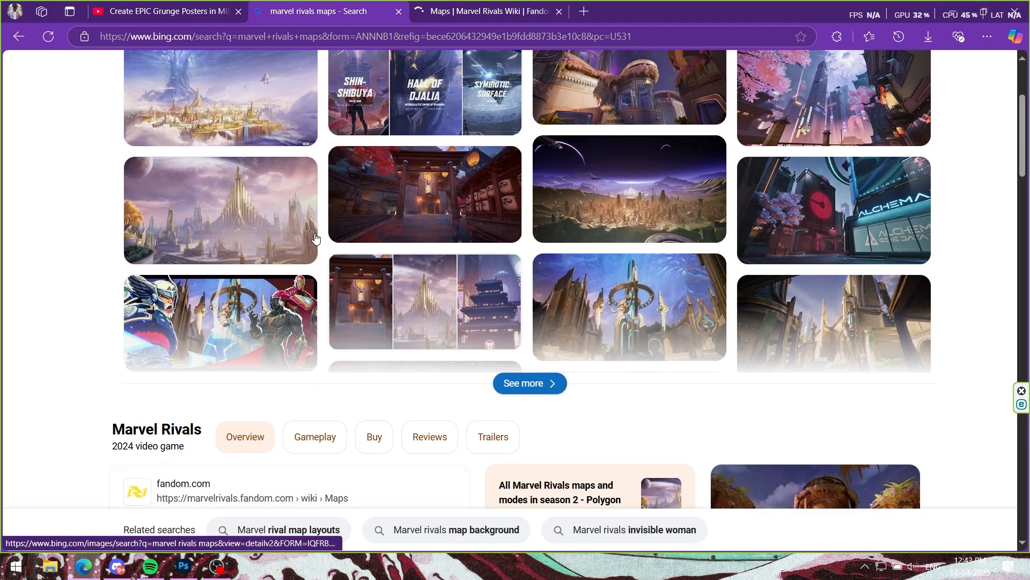
{"action": "left_click", "coordinate": [265, 119]}
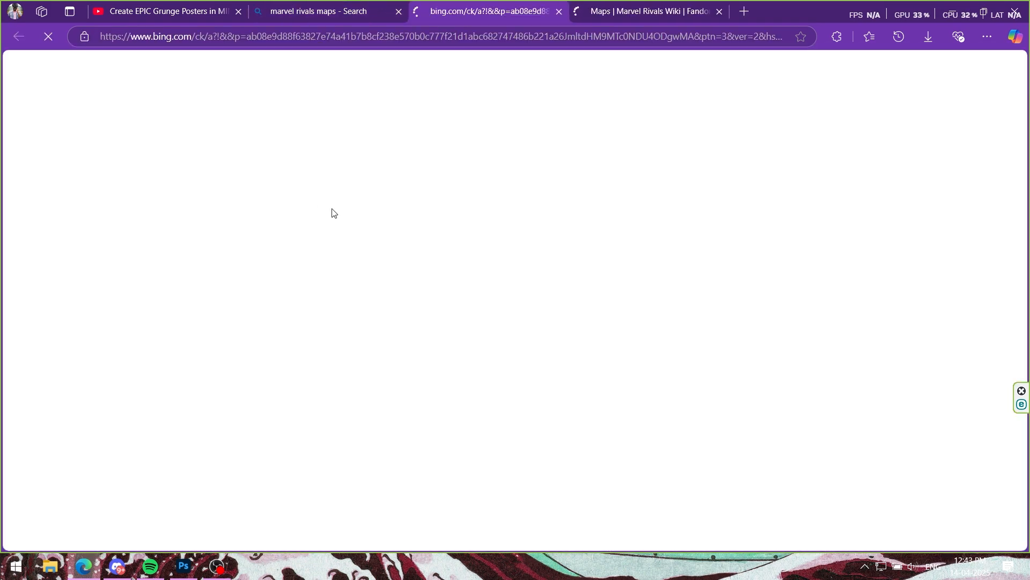
{"action": "scroll", "coordinate": [316, 228], "scroll_direction": "down", "scroll_amount": 10}
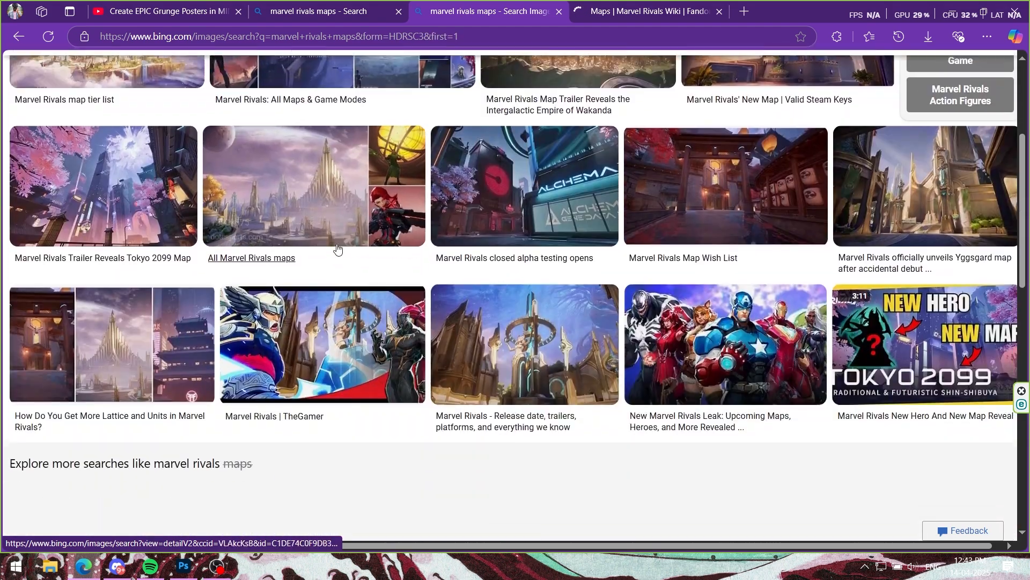
{"action": "scroll", "coordinate": [317, 232], "scroll_direction": "up", "scroll_amount": 10}
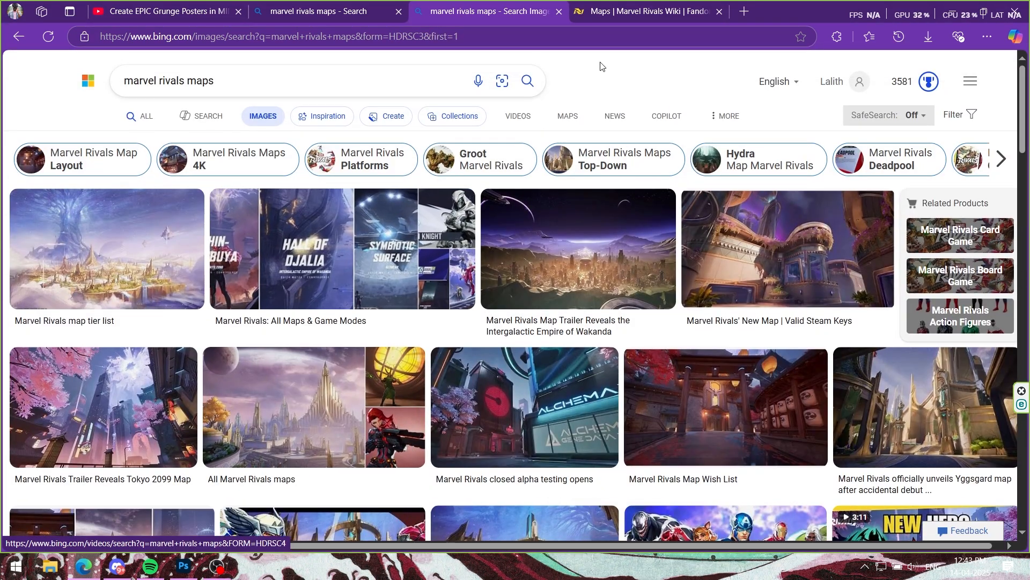
Step: Open the Intergalactic Empire of Wakanda: Hall of Djalia page from the wiki's list of Convergence maps
{"action": "key", "text": "ctrl+Tab"}
{"action": "scroll", "coordinate": [470, 242], "scroll_direction": "down", "scroll_amount": 15}
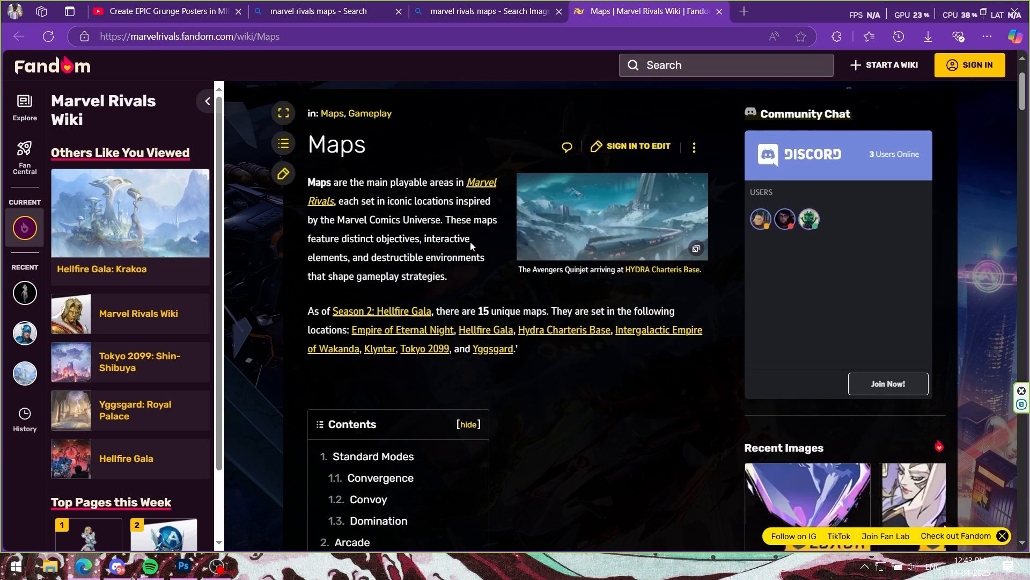
{"action": "scroll", "coordinate": [470, 244], "scroll_direction": "down", "scroll_amount": 4}
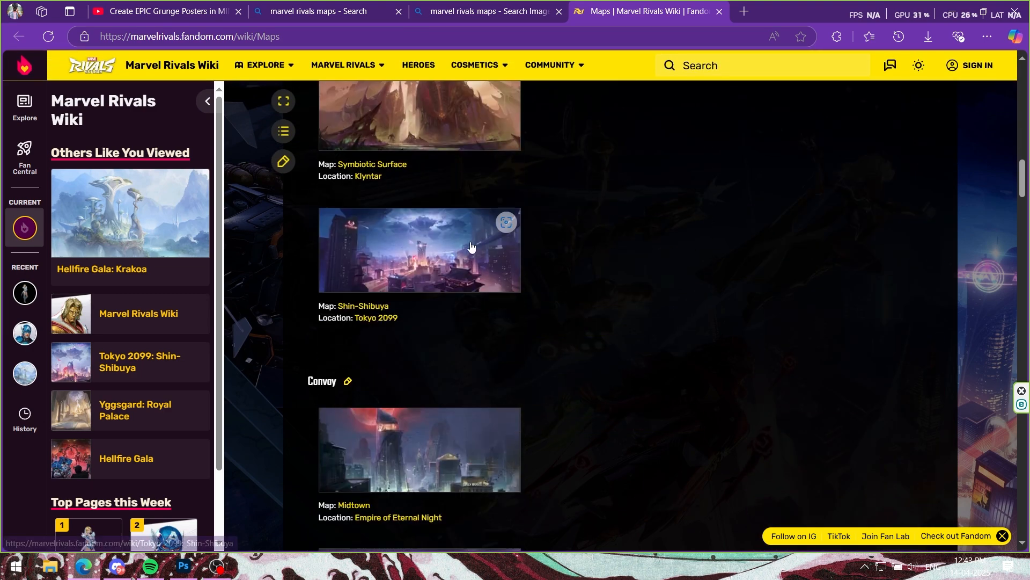
{"action": "scroll", "coordinate": [470, 242], "scroll_direction": "up", "scroll_amount": 7}
{"action": "left_click", "coordinate": [371, 333]}
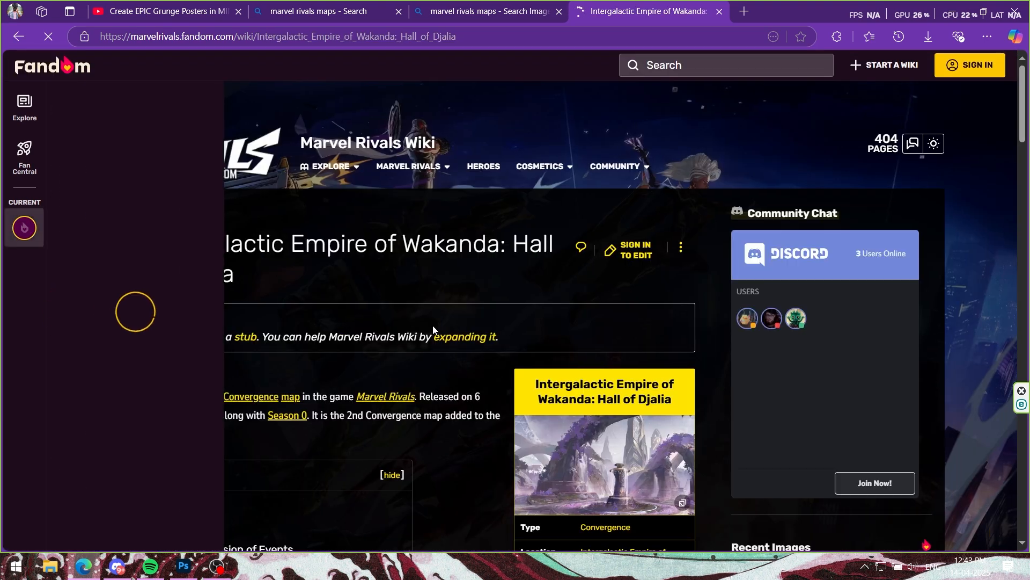
Step: Enlarge the Meditation Chamber image from the Hall of Djalia gallery and copy it
{"action": "scroll", "coordinate": [433, 325], "scroll_direction": "down", "scroll_amount": 20}
{"action": "left_click", "coordinate": [433, 325]}
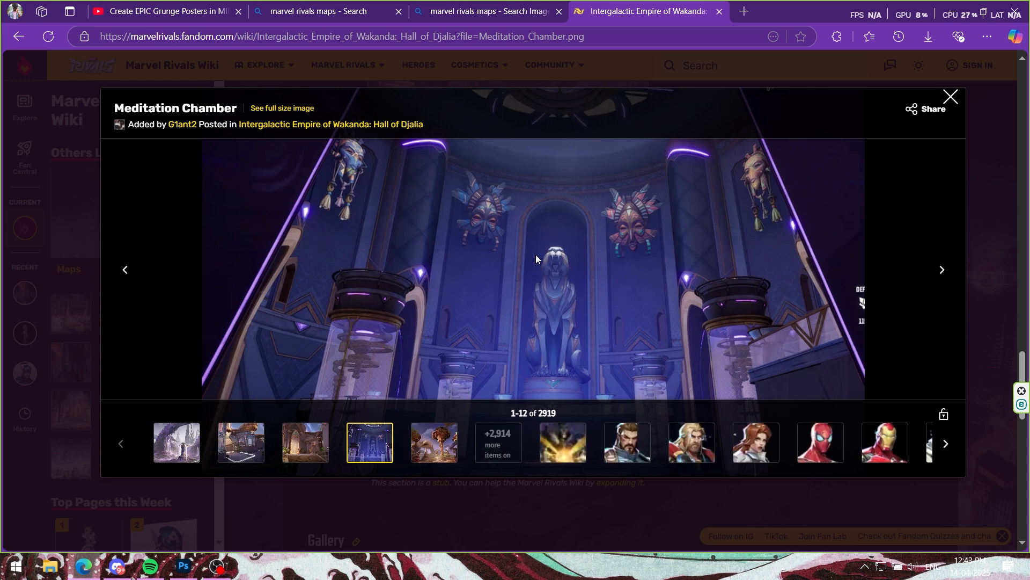
{"action": "right_click", "coordinate": [469, 247]}
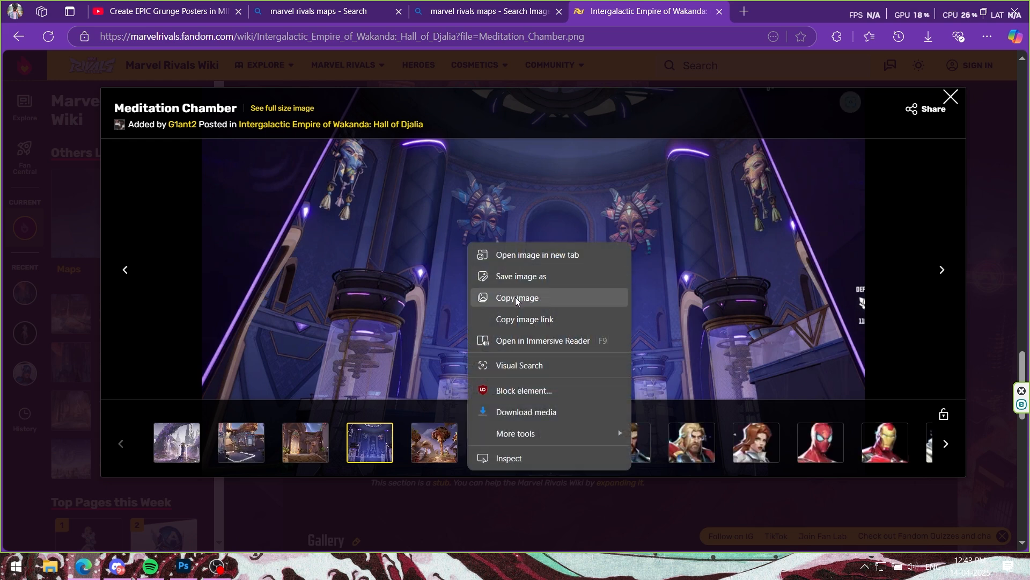
{"action": "left_click", "coordinate": [483, 295]}
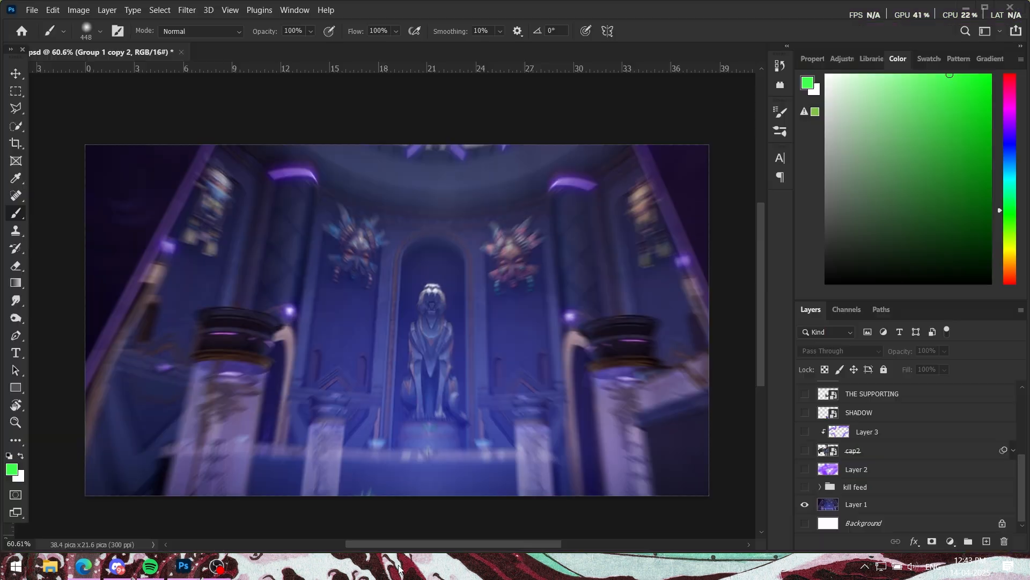
Step: Check how far the Layer 1 background extends beyond the canvas using Free Transform, and cancel the transform
{"action": "left_click", "coordinate": [872, 507]}
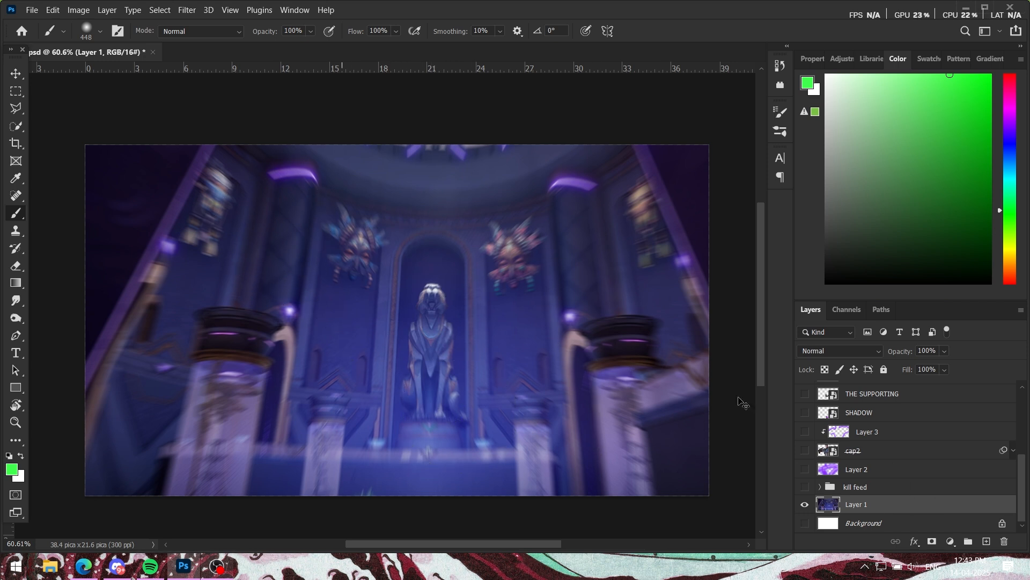
{"action": "key", "text": "ctrl+t"}
{"action": "scroll", "coordinate": [431, 312], "scroll_direction": "down", "scroll_amount": 1}
{"action": "scroll", "coordinate": [431, 312], "scroll_direction": "down", "scroll_amount": 5}
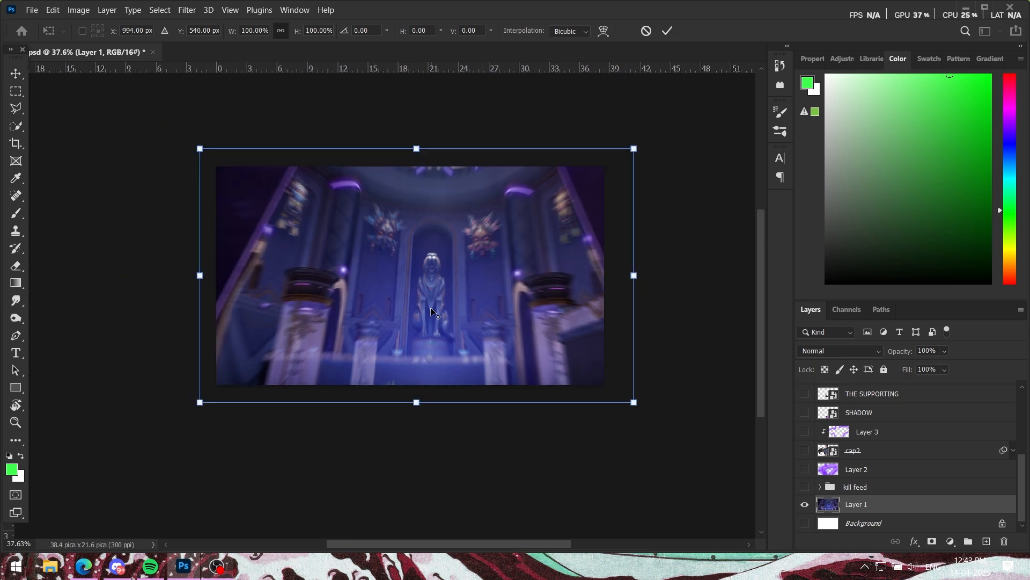
{"action": "scroll", "coordinate": [437, 307], "scroll_direction": "up", "scroll_amount": 4}
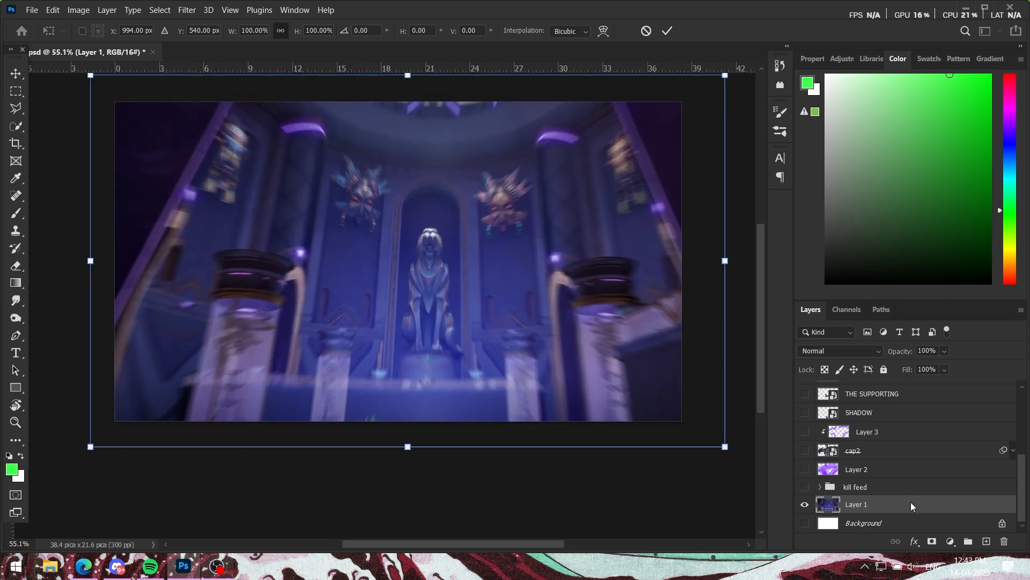
{"action": "key", "text": "Escape"}
{"action": "key", "text": "b"}
Step: Review the Radial Blur settings for Layer 1 with the Zoom method, and close them without applying
{"action": "scroll", "coordinate": [396, 357], "scroll_direction": "up", "scroll_amount": 2}
{"action": "left_click", "coordinate": [188, 12]}
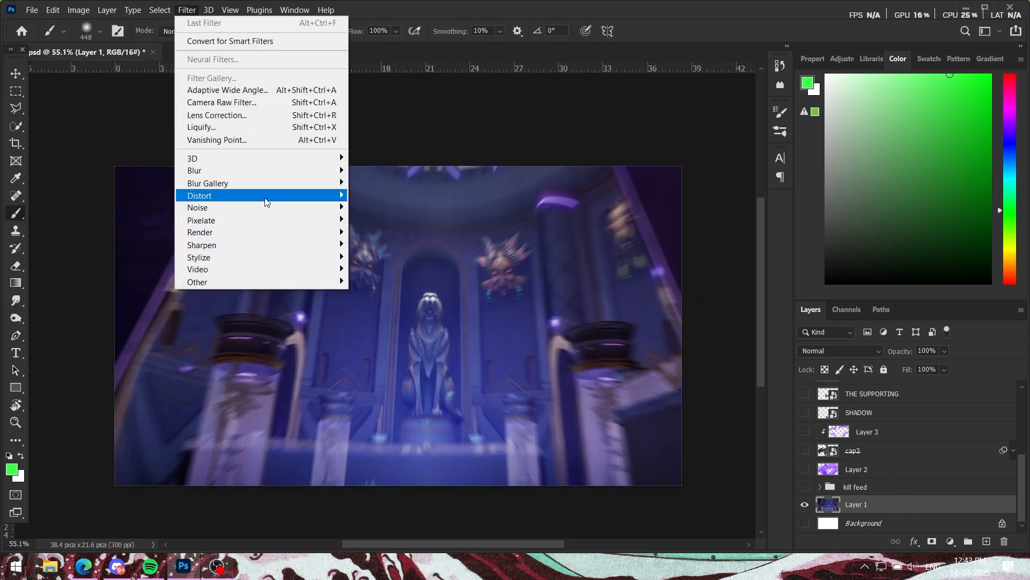
{"action": "mouse_move", "coordinate": [224, 172]}
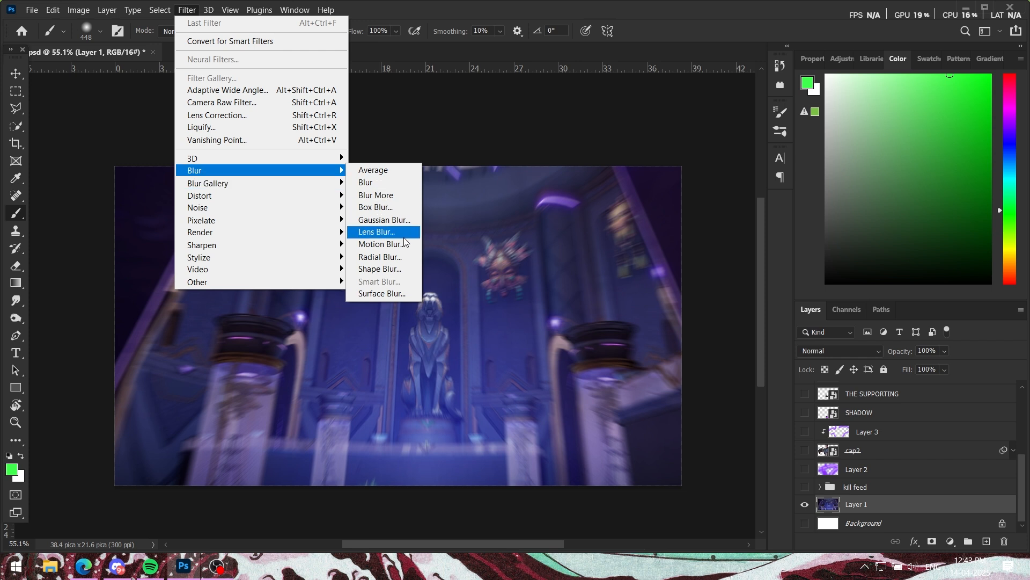
{"action": "left_click", "coordinate": [394, 258]}
{"action": "left_click", "coordinate": [397, 249]}
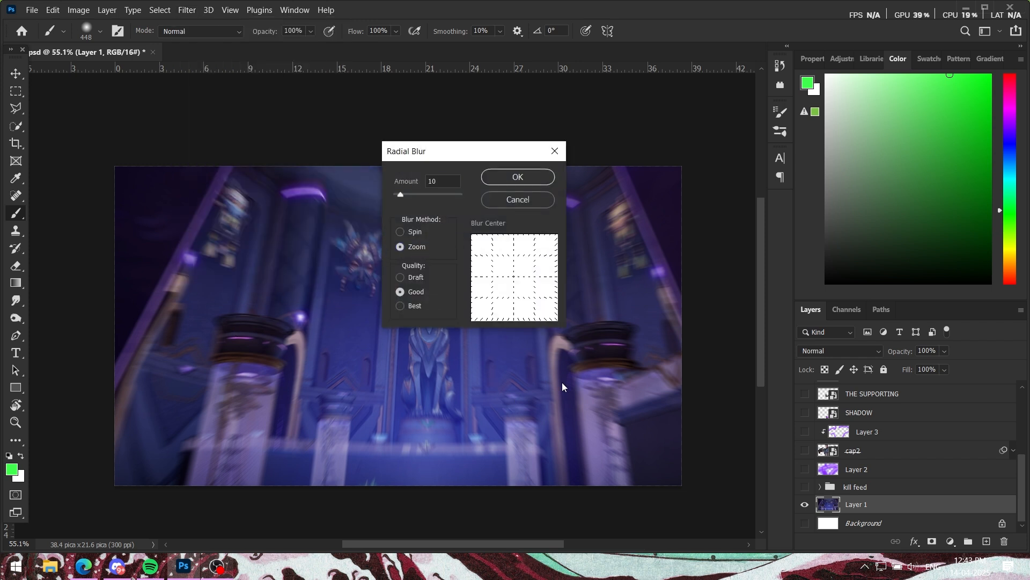
{"action": "left_click", "coordinate": [526, 205]}
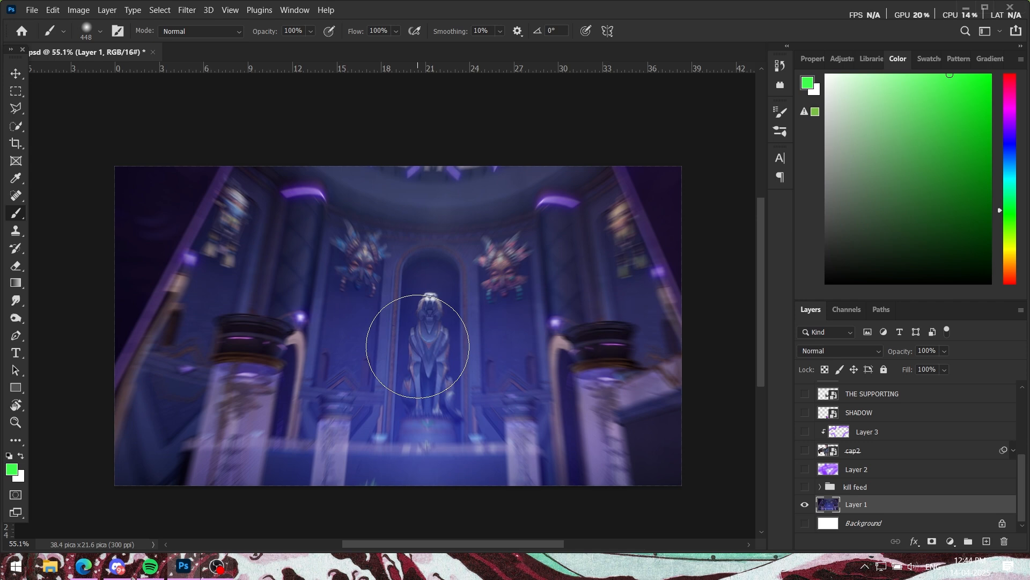
Step: Show the kill feed group over the background and briefly preview the cap2 character layer on top of it
{"action": "left_click", "coordinate": [806, 488]}
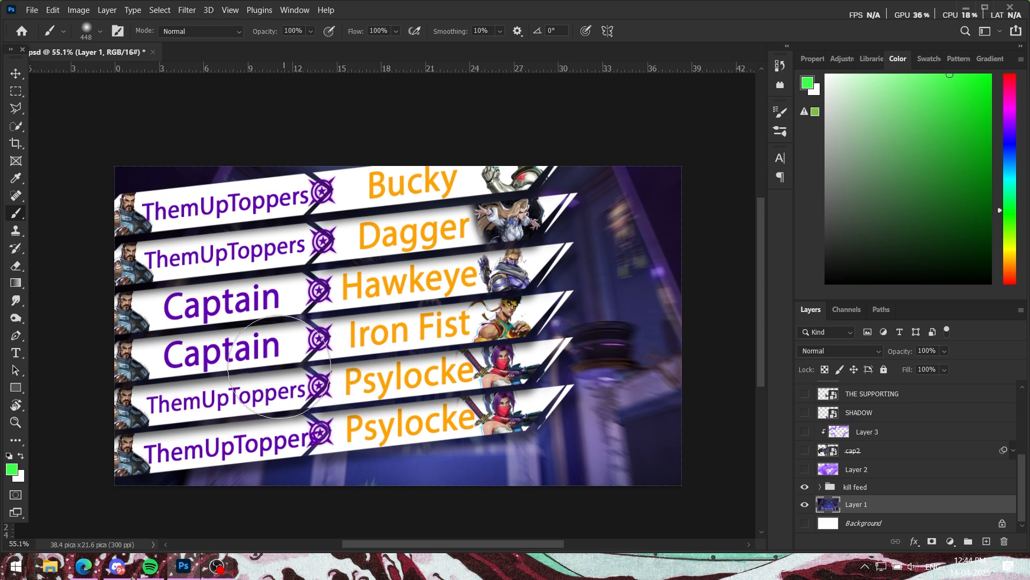
{"action": "scroll", "coordinate": [829, 482], "scroll_direction": "up", "scroll_amount": 1}
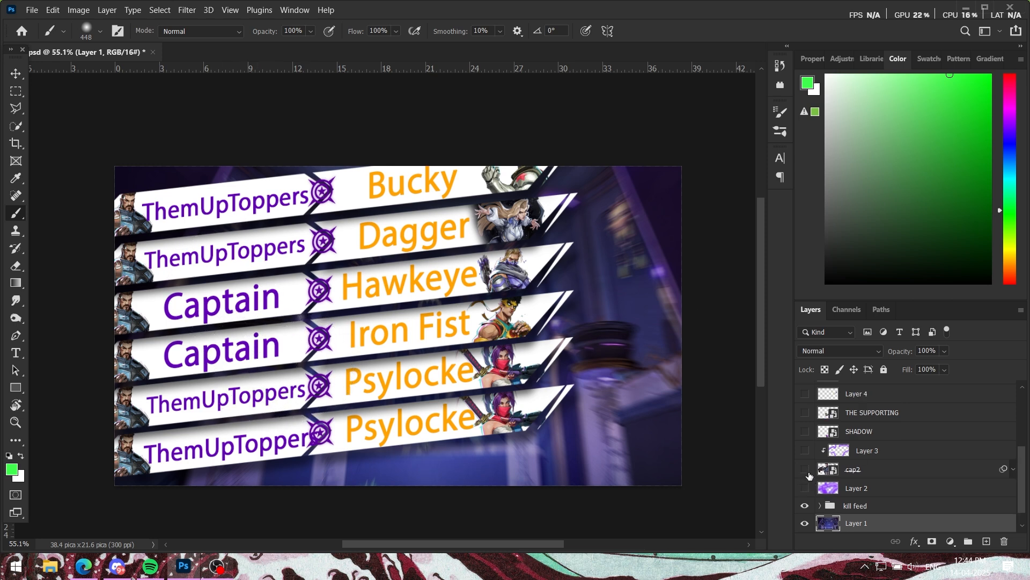
{"action": "left_click", "coordinate": [806, 470]}
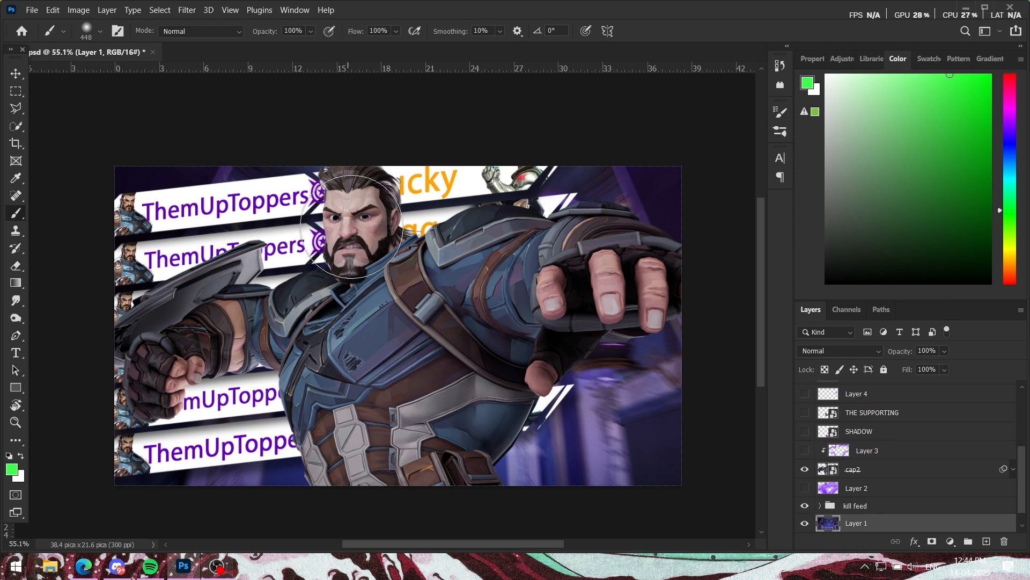
{"action": "left_click", "coordinate": [805, 469]}
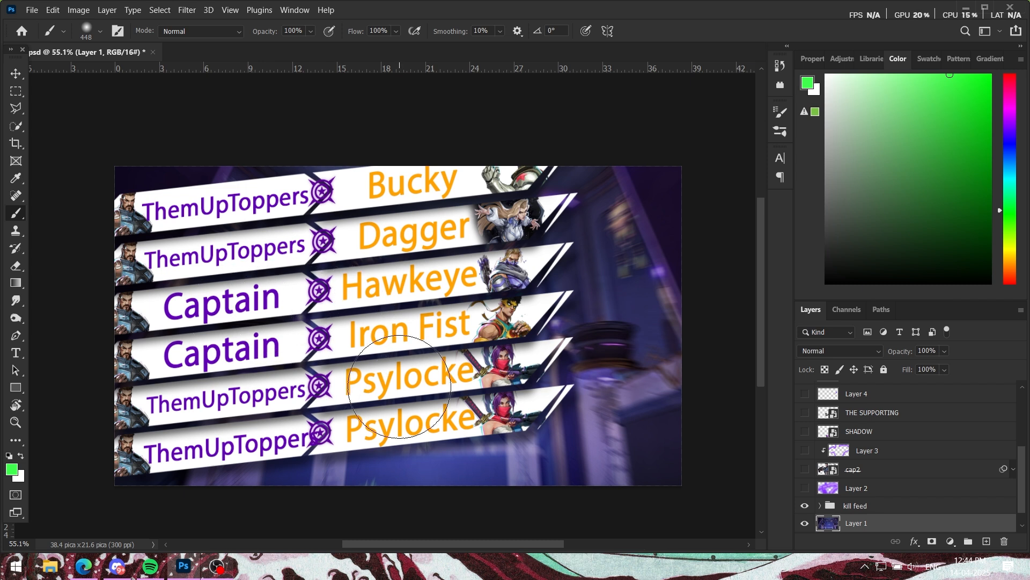
Step: Expand the kill feed group and look through its subgroups, starting from cap X buck
{"action": "left_click", "coordinate": [818, 505]}
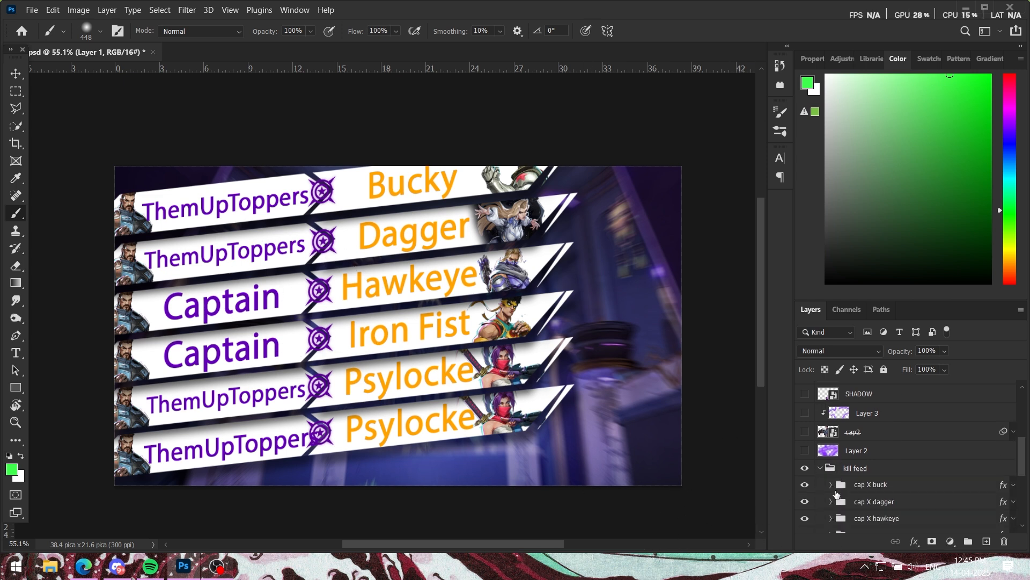
{"action": "scroll", "coordinate": [836, 493], "scroll_direction": "down", "scroll_amount": 3}
{"action": "scroll", "coordinate": [840, 433], "scroll_direction": "up", "scroll_amount": 2}
{"action": "scroll", "coordinate": [840, 433], "scroll_direction": "down", "scroll_amount": 2}
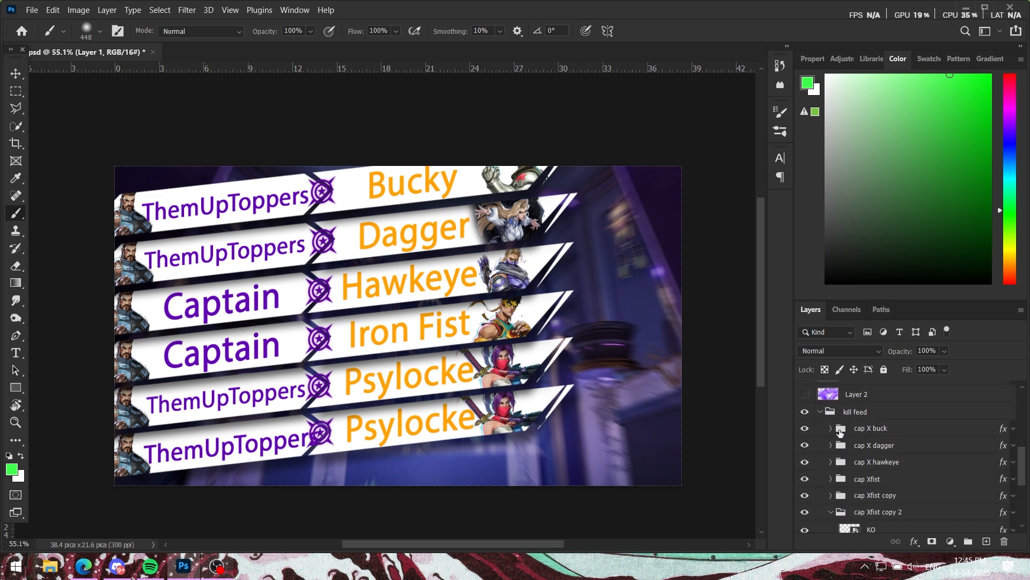
Step: Expand the cap X buck subgroup and toggle its KO icon layer's visibility to show what it contributes
{"action": "left_click", "coordinate": [831, 428]}
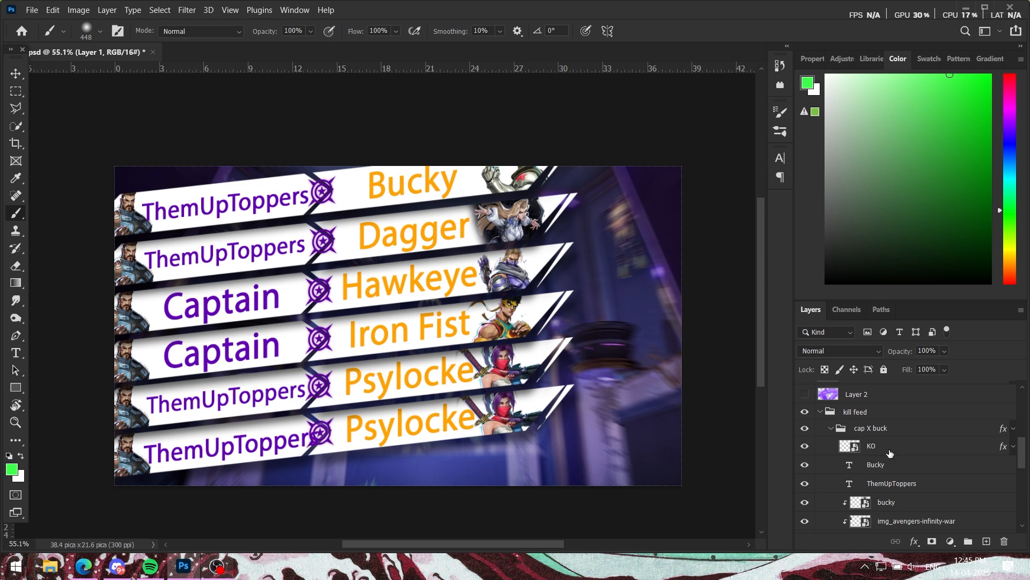
{"action": "left_click", "coordinate": [830, 451]}
{"action": "left_click", "coordinate": [806, 446]}
{"action": "left_click", "coordinate": [806, 446]}
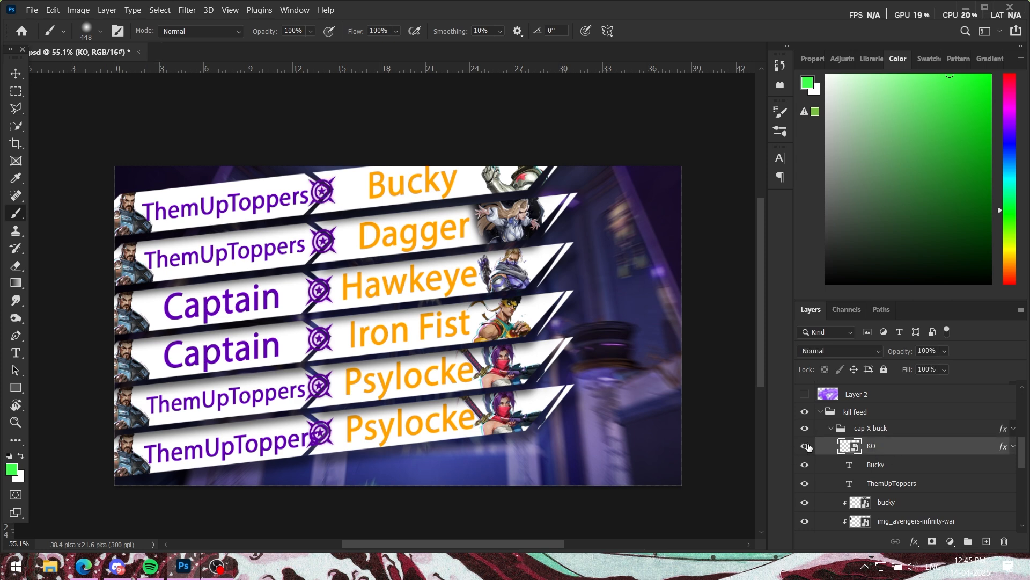
{"action": "left_click", "coordinate": [807, 445]}
{"action": "left_click", "coordinate": [807, 448]}
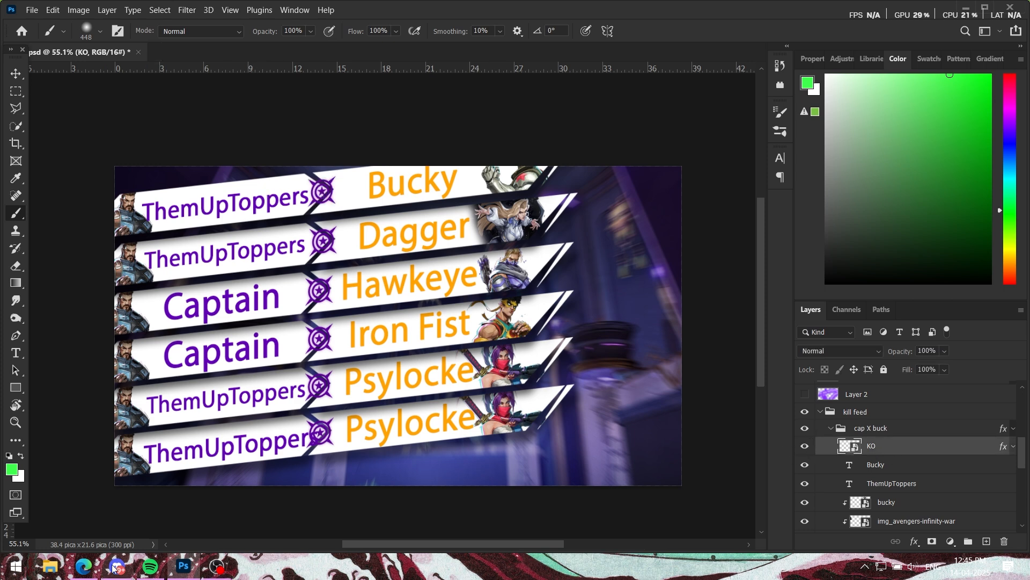
Step: Switch to Edge and open the rivalskins.com/assets page in a new tab
{"action": "left_click", "coordinate": [83, 566]}
{"action": "left_click", "coordinate": [749, 13]}
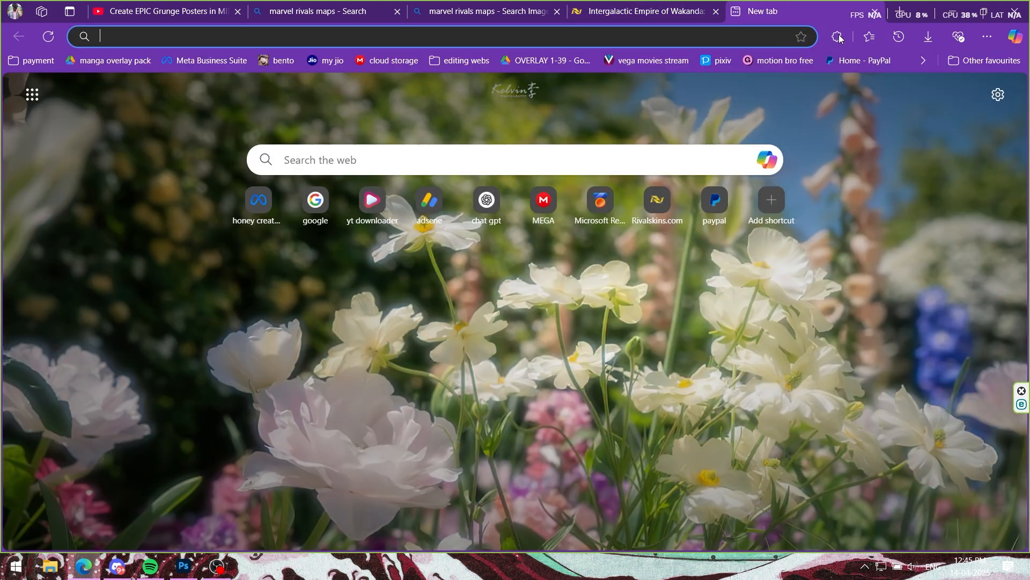
{"action": "left_click", "coordinate": [839, 38]}
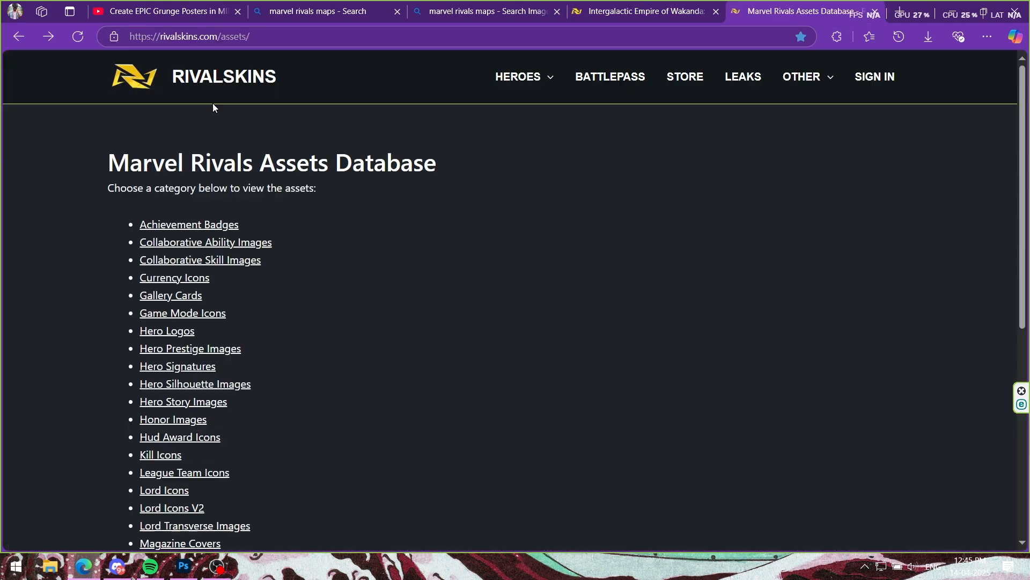
Step: Look through the asset categories of the Marvel Rivals Assets Database, from Achievement Badges to Theme Images
{"action": "scroll", "coordinate": [182, 311], "scroll_direction": "down", "scroll_amount": 5}
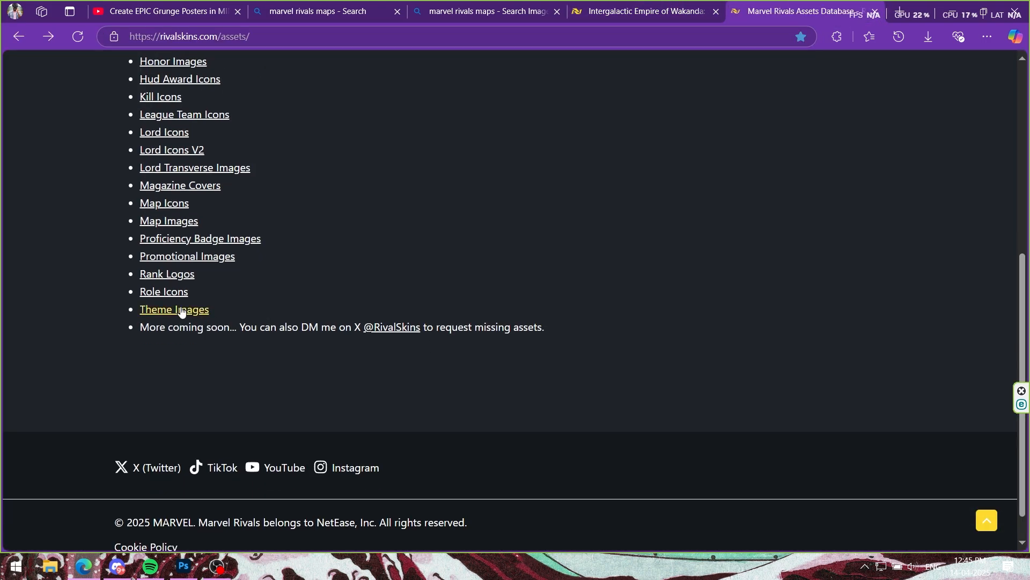
{"action": "scroll", "coordinate": [193, 279], "scroll_direction": "up", "scroll_amount": 5}
{"action": "scroll", "coordinate": [268, 327], "scroll_direction": "down", "scroll_amount": 5}
{"action": "scroll", "coordinate": [376, 301], "scroll_direction": "up", "scroll_amount": 4}
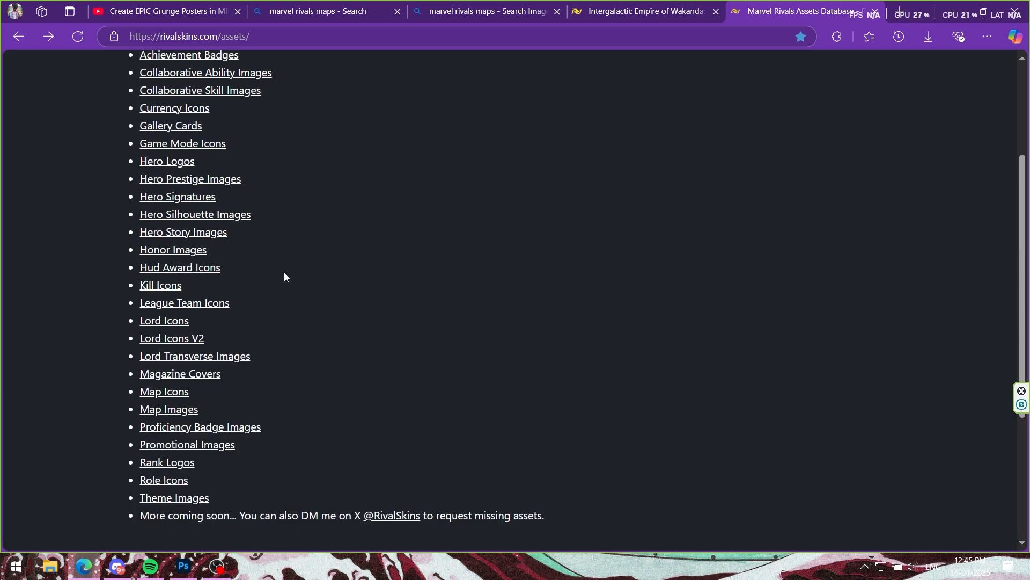
{"action": "scroll", "coordinate": [289, 290], "scroll_direction": "up", "scroll_amount": 3}
{"action": "scroll", "coordinate": [210, 274], "scroll_direction": "down", "scroll_amount": 6}
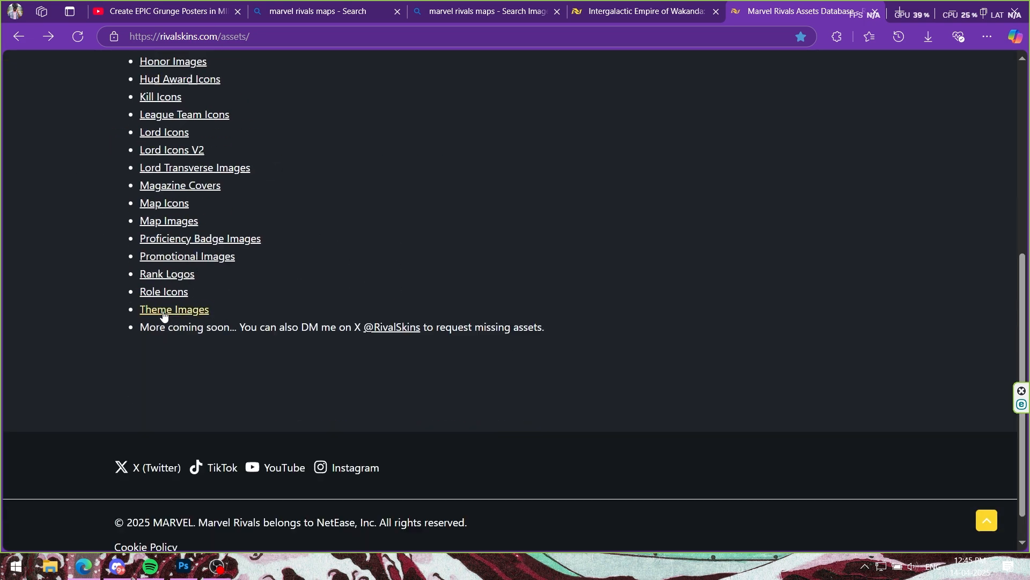
{"action": "scroll", "coordinate": [244, 290], "scroll_direction": "up", "scroll_amount": 5}
{"action": "scroll", "coordinate": [213, 320], "scroll_direction": "up", "scroll_amount": 3}
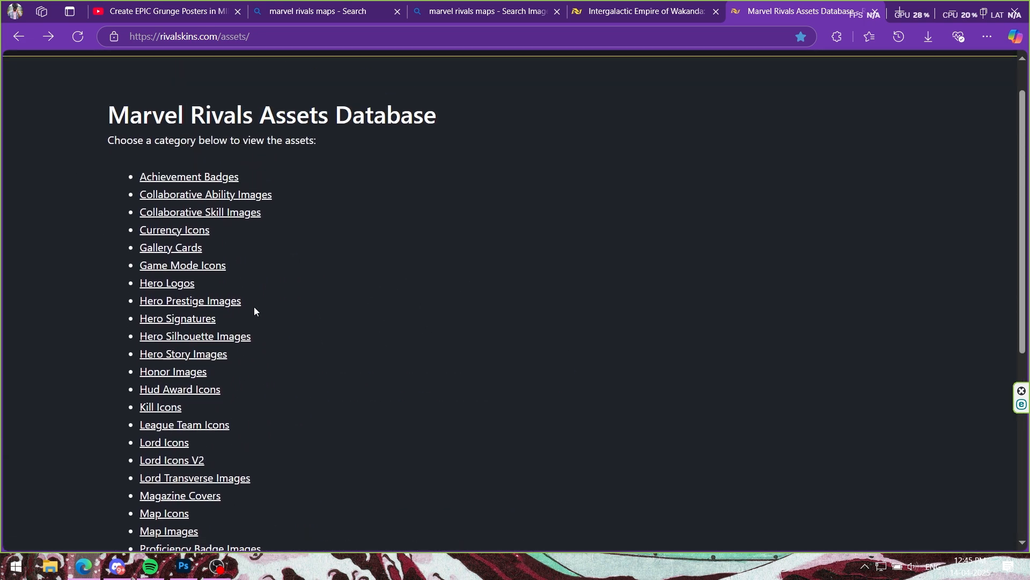
Step: Revisit the marvel rivals maps image results, and review the Marvel Rivals Assets Database categories again
{"action": "left_click", "coordinate": [506, 16]}
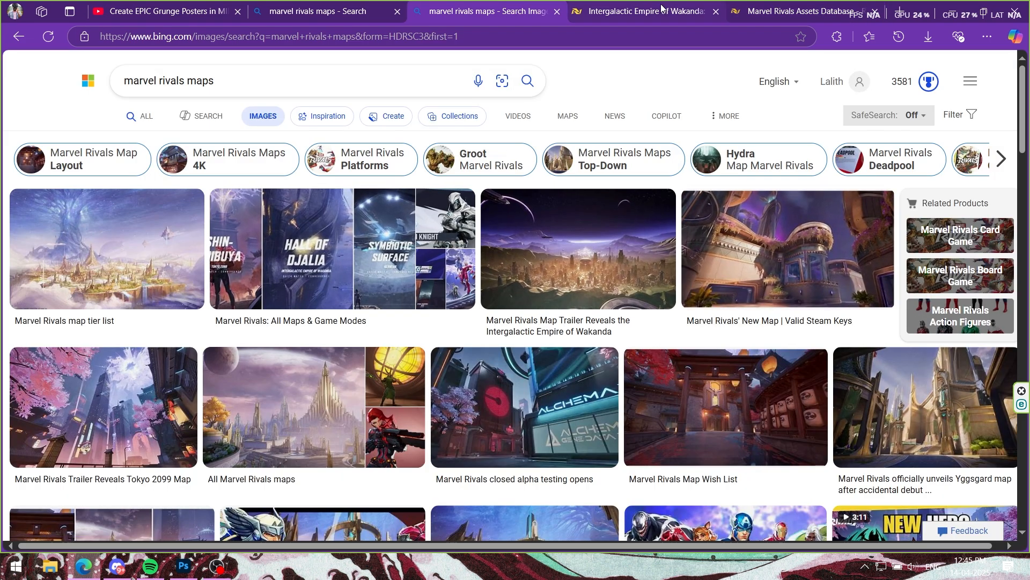
{"action": "left_click", "coordinate": [795, 11]}
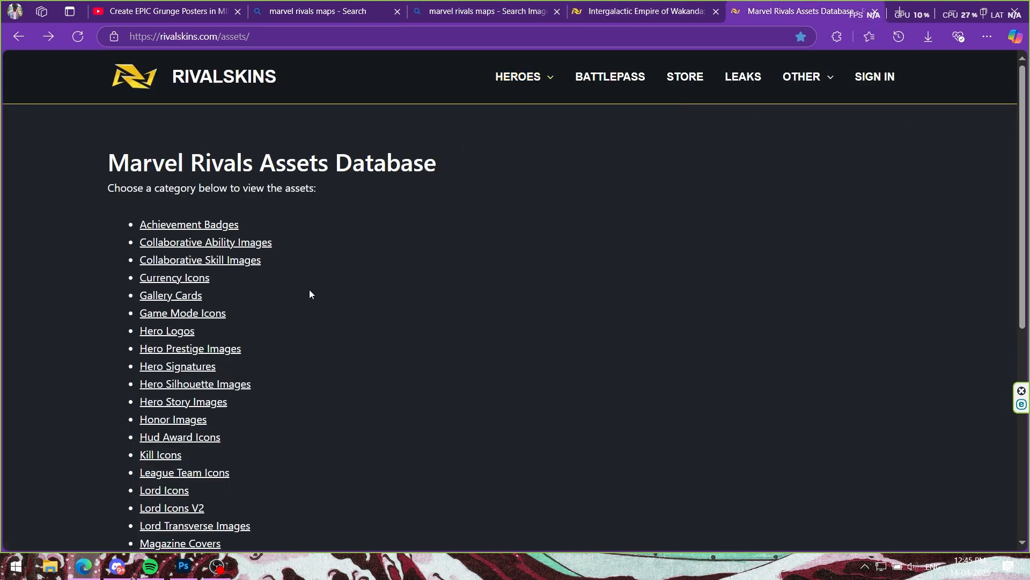
{"action": "scroll", "coordinate": [298, 269], "scroll_direction": "down", "scroll_amount": 5}
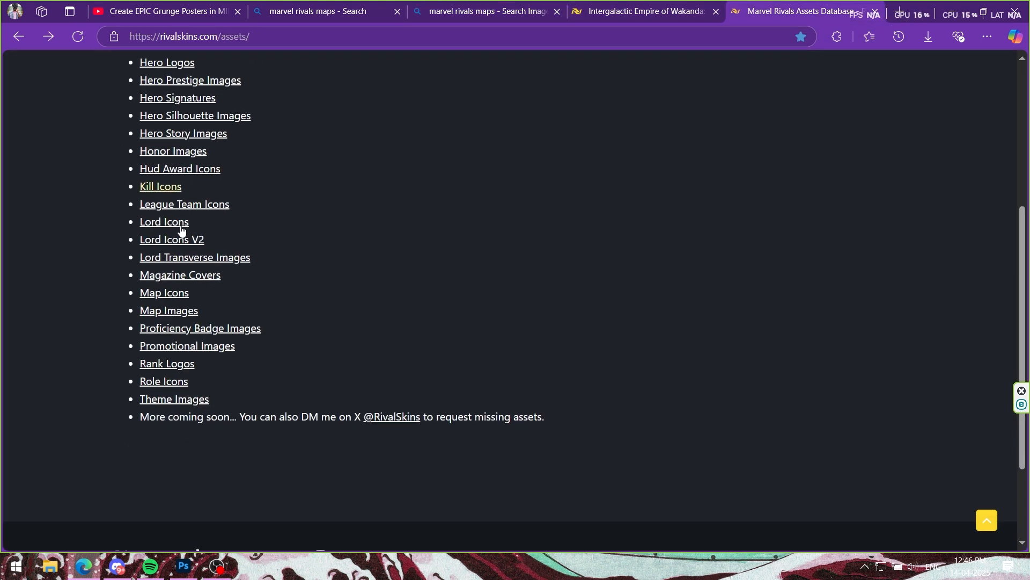
{"action": "scroll", "coordinate": [278, 301], "scroll_direction": "up", "scroll_amount": 4}
{"action": "scroll", "coordinate": [268, 317], "scroll_direction": "up", "scroll_amount": 2}
{"action": "scroll", "coordinate": [333, 306], "scroll_direction": "down", "scroll_amount": 7}
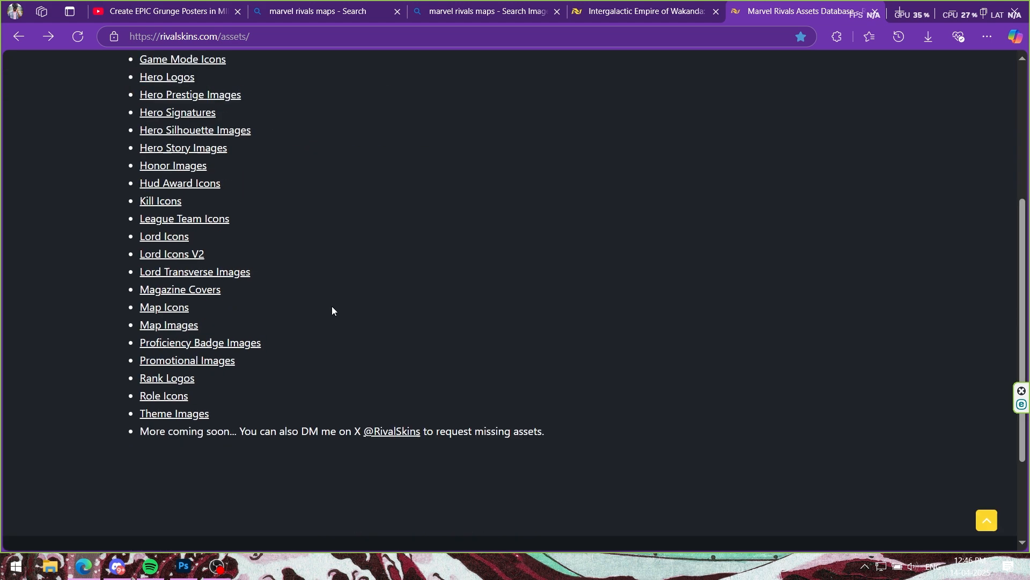
{"action": "scroll", "coordinate": [249, 292], "scroll_direction": "up", "scroll_amount": 3}
{"action": "scroll", "coordinate": [249, 293], "scroll_direction": "down", "scroll_amount": 2}
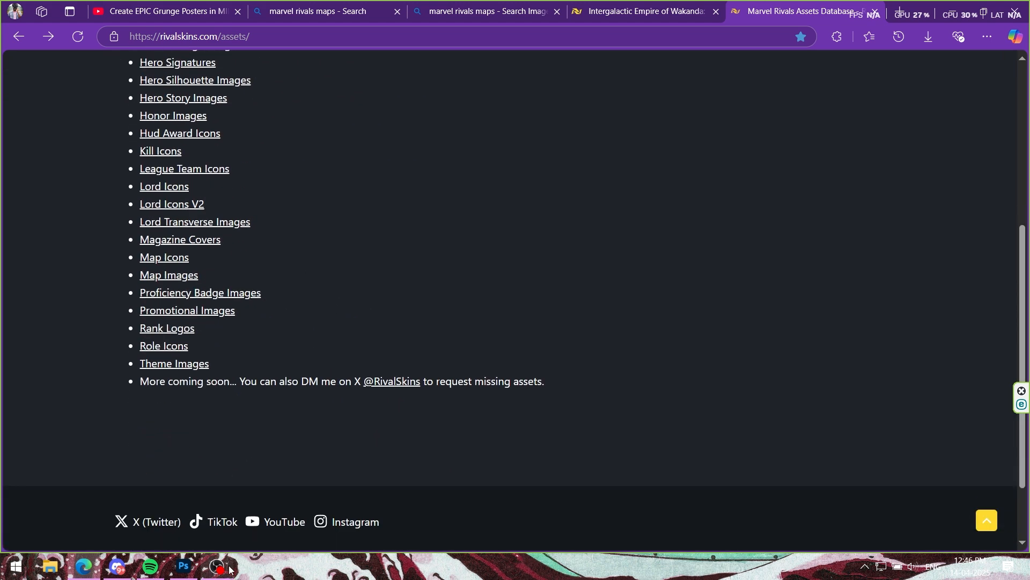
Step: Switch back to Photoshop and preview the cap X buck subgroup with and without its KO icon
{"action": "left_click", "coordinate": [220, 566]}
{"action": "left_click", "coordinate": [183, 566]}
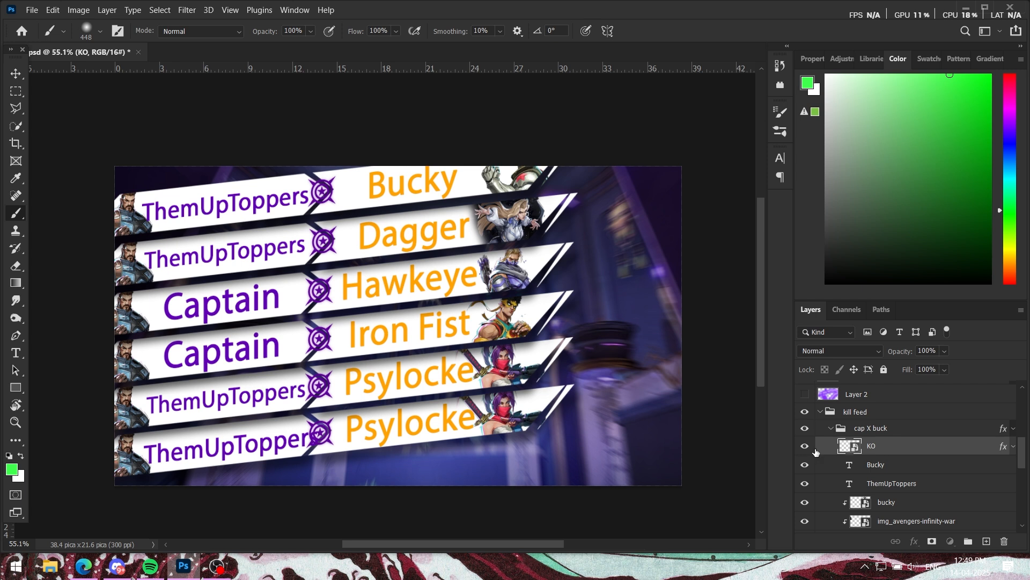
{"action": "left_click", "coordinate": [810, 448]}
{"action": "left_click", "coordinate": [805, 446]}
Step: Toggle the visibility of the Bucky and ThemUpToppers text layers in the cap X buck subgroup to identify each name
{"action": "left_click", "coordinate": [805, 464]}
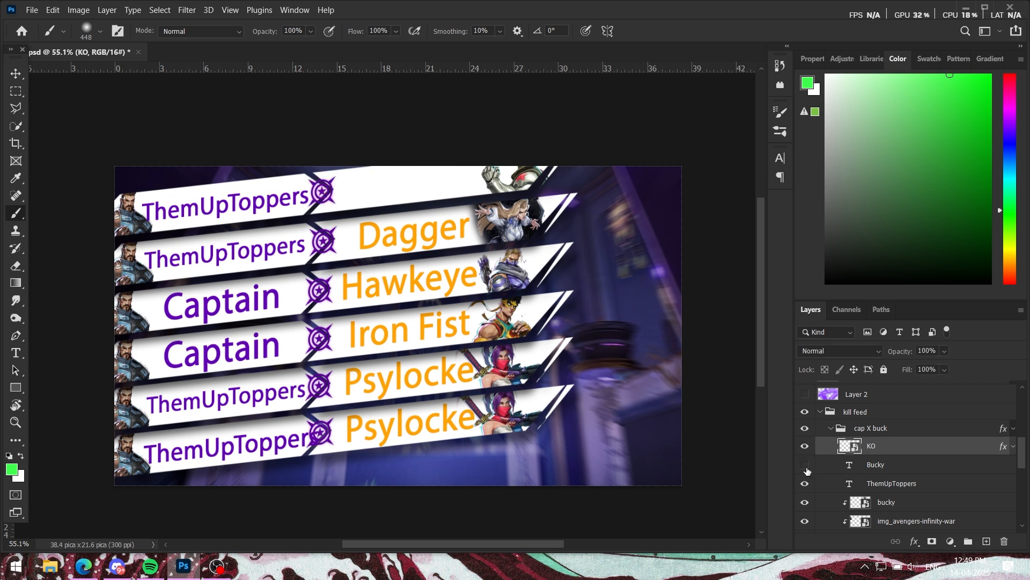
{"action": "left_click", "coordinate": [805, 465]}
{"action": "left_click", "coordinate": [900, 468]}
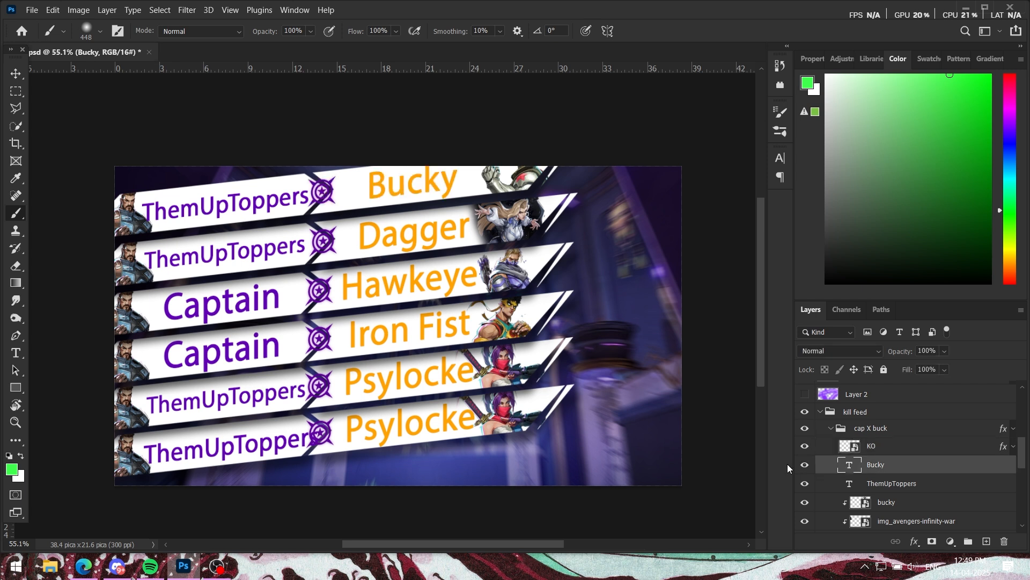
{"action": "left_click", "coordinate": [805, 465]}
{"action": "left_click", "coordinate": [805, 465]}
{"action": "left_click", "coordinate": [821, 484]}
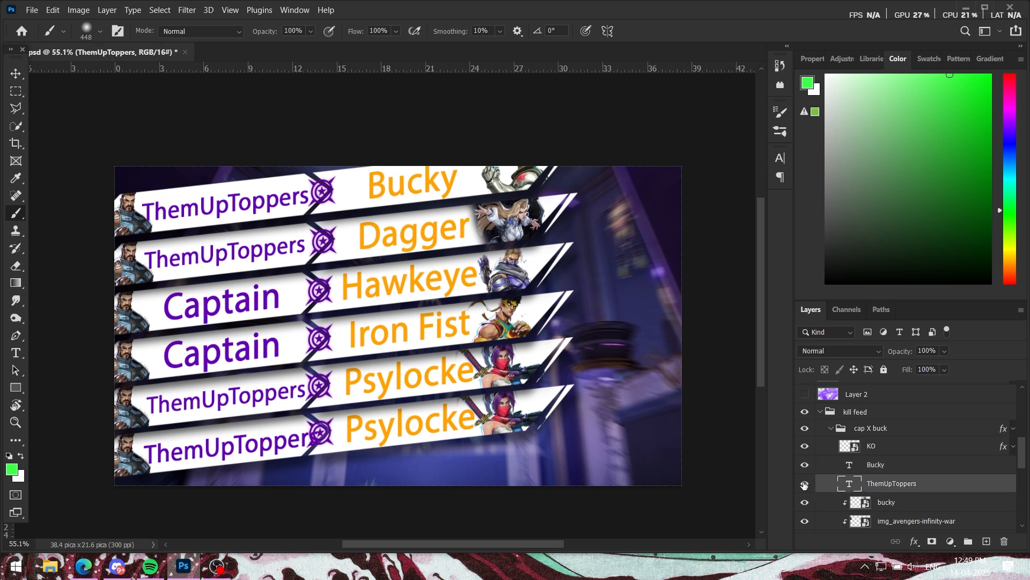
{"action": "left_click", "coordinate": [806, 485]}
{"action": "left_click", "coordinate": [805, 485]}
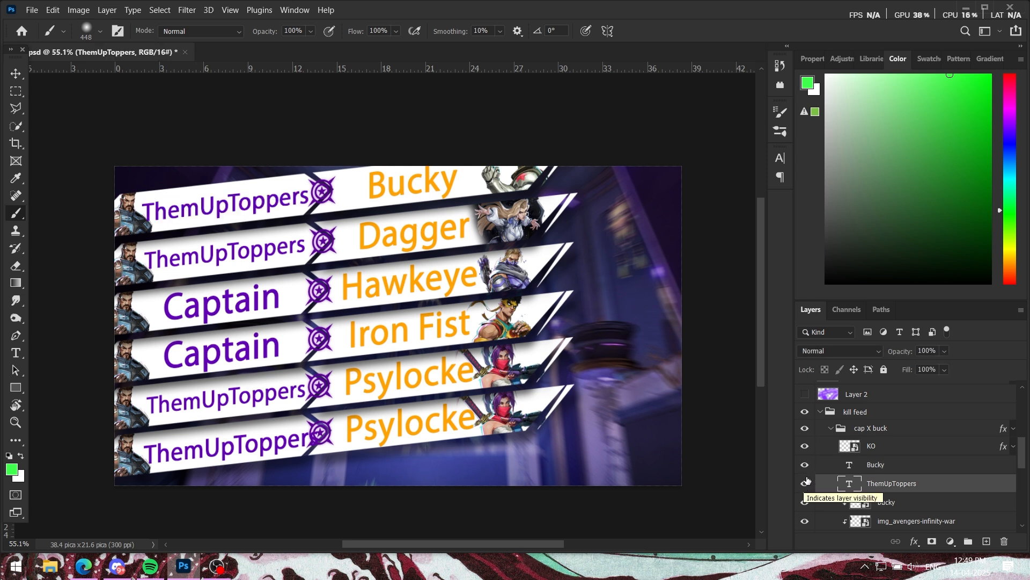
Step: Select the clipped bucky image layer in the cap X buck subgroup and toggle its visibility to show the portrait
{"action": "scroll", "coordinate": [808, 481], "scroll_direction": "down", "scroll_amount": 1}
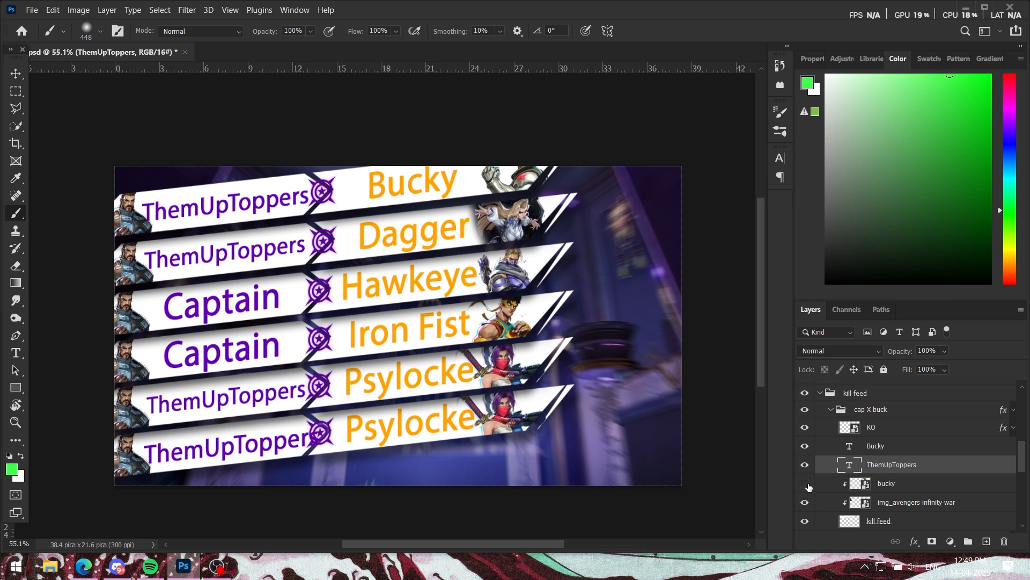
{"action": "left_click", "coordinate": [805, 483]}
{"action": "left_click", "coordinate": [896, 486]}
{"action": "scroll", "coordinate": [897, 488], "scroll_direction": "down", "scroll_amount": 1}
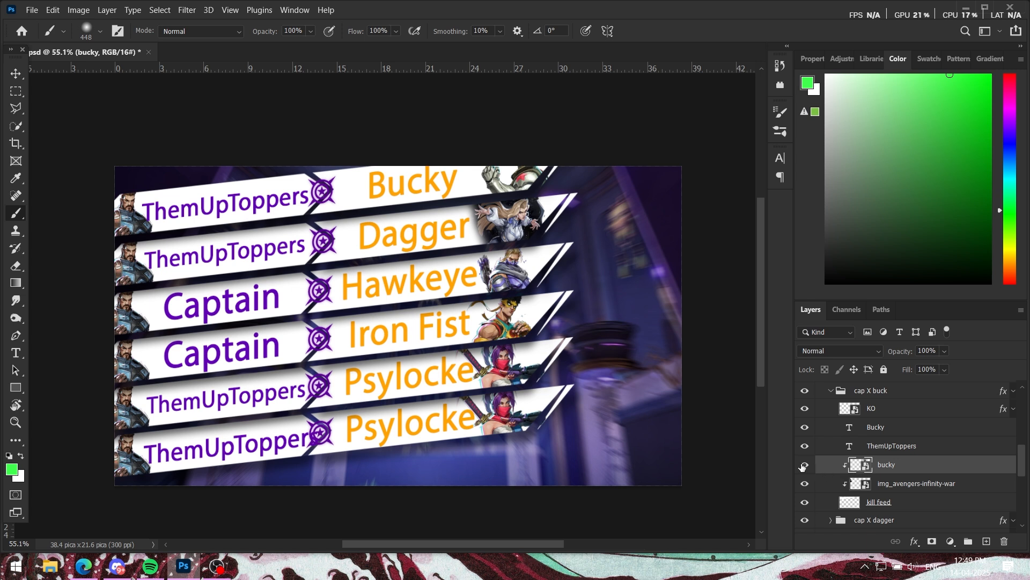
{"action": "left_click", "coordinate": [805, 465]}
{"action": "left_click", "coordinate": [805, 465]}
{"action": "left_click", "coordinate": [805, 465]}
{"action": "left_click", "coordinate": [804, 465]}
Step: Hide and reshow the kill feed base layer in cap X buck, and do the same for the clipped bucky portrait
{"action": "left_click", "coordinate": [804, 501]}
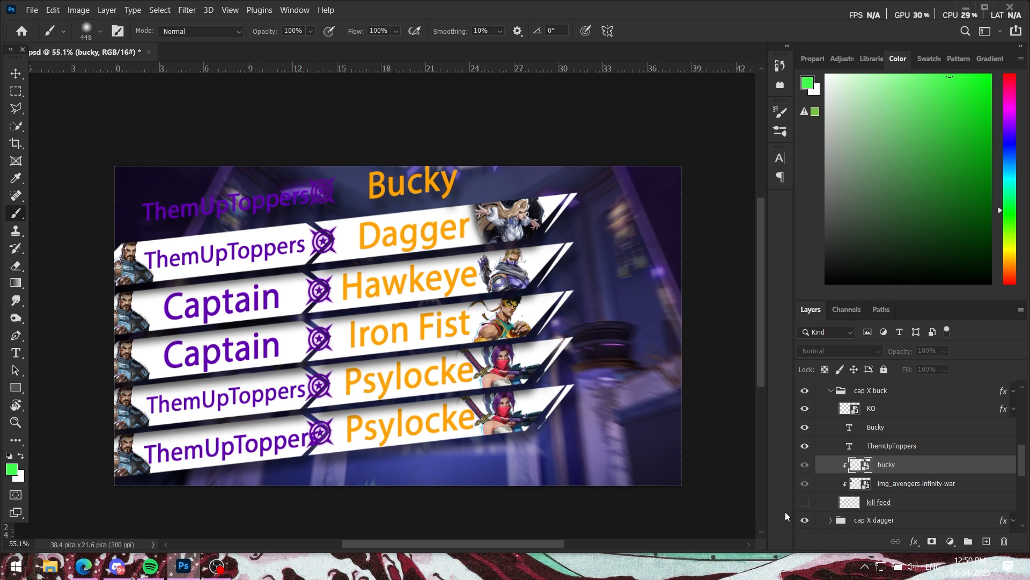
{"action": "left_click", "coordinate": [805, 502]}
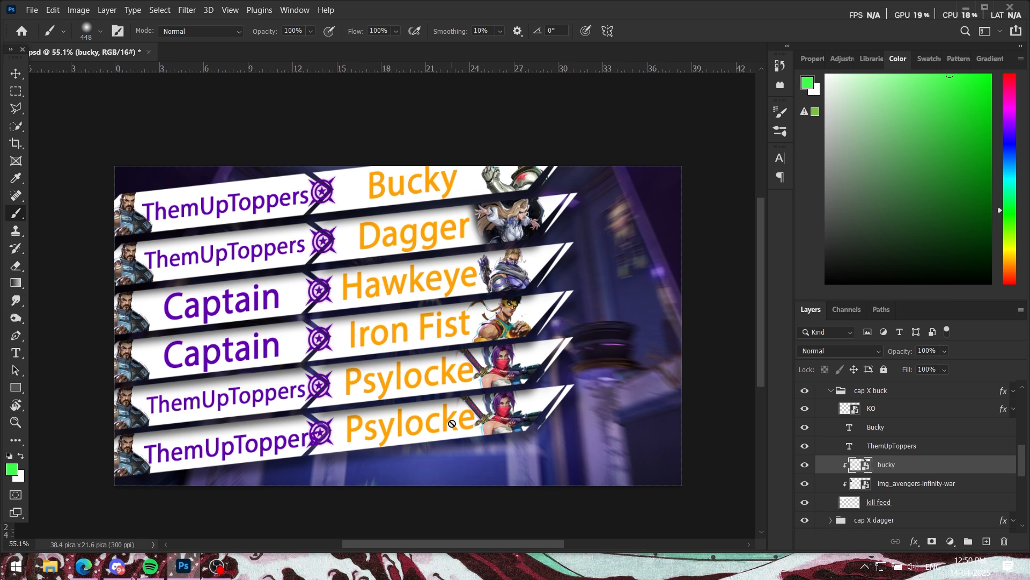
{"action": "left_click", "coordinate": [805, 466]}
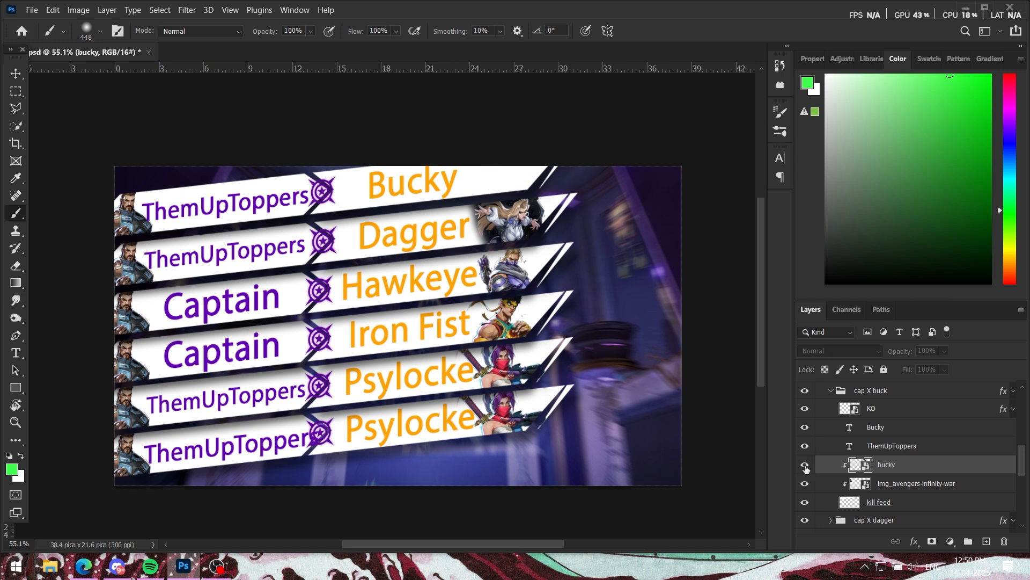
{"action": "left_click", "coordinate": [805, 466]}
Step: Select the kill feed base layer, toggle its visibility, and look over the other kill feed subgroups
{"action": "left_click", "coordinate": [885, 505]}
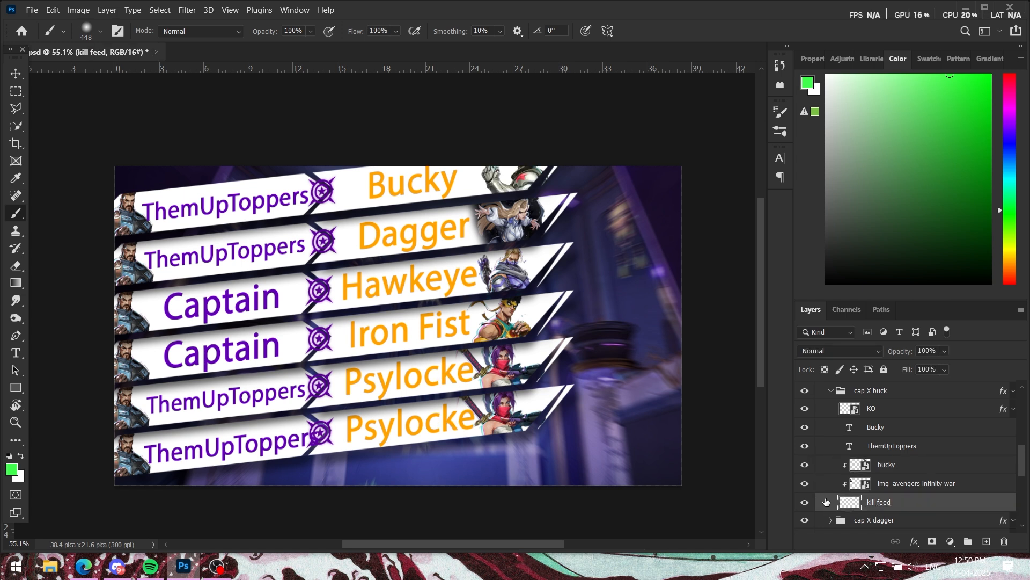
{"action": "left_click", "coordinate": [805, 502]}
{"action": "left_click", "coordinate": [805, 502]}
{"action": "scroll", "coordinate": [859, 451], "scroll_direction": "down", "scroll_amount": 5}
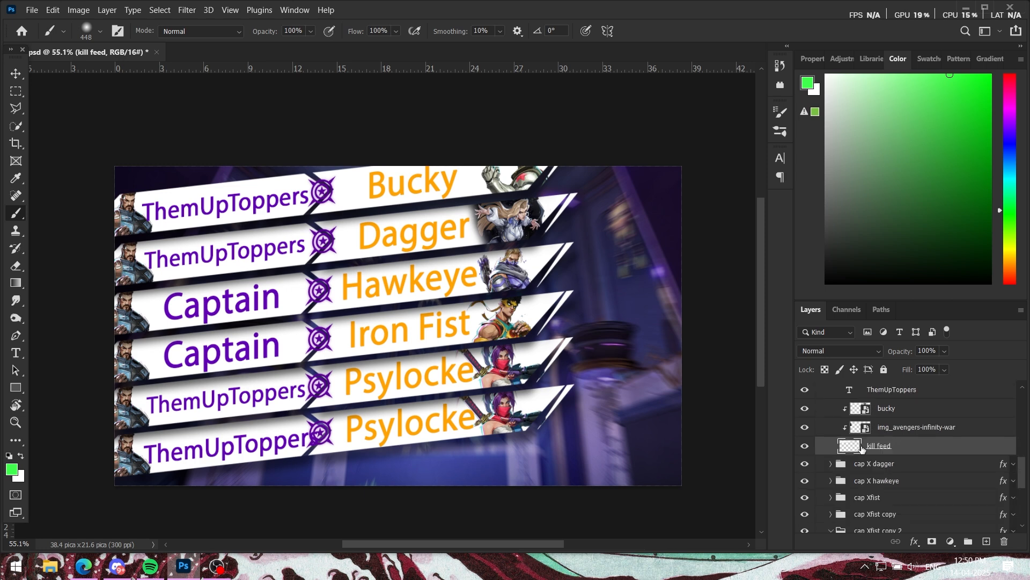
{"action": "scroll", "coordinate": [861, 448], "scroll_direction": "up", "scroll_amount": 2}
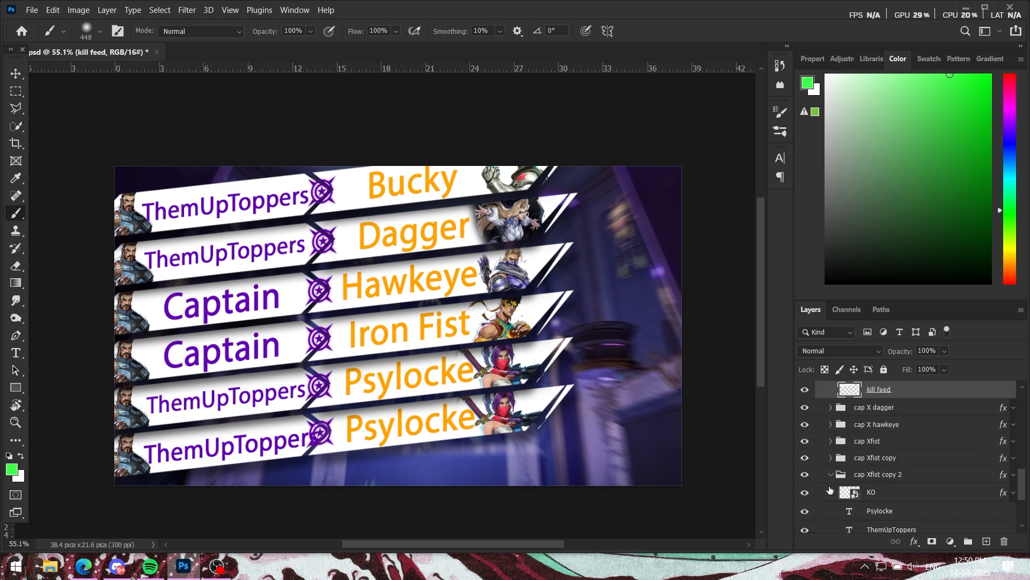
{"action": "scroll", "coordinate": [879, 498], "scroll_direction": "up", "scroll_amount": 6}
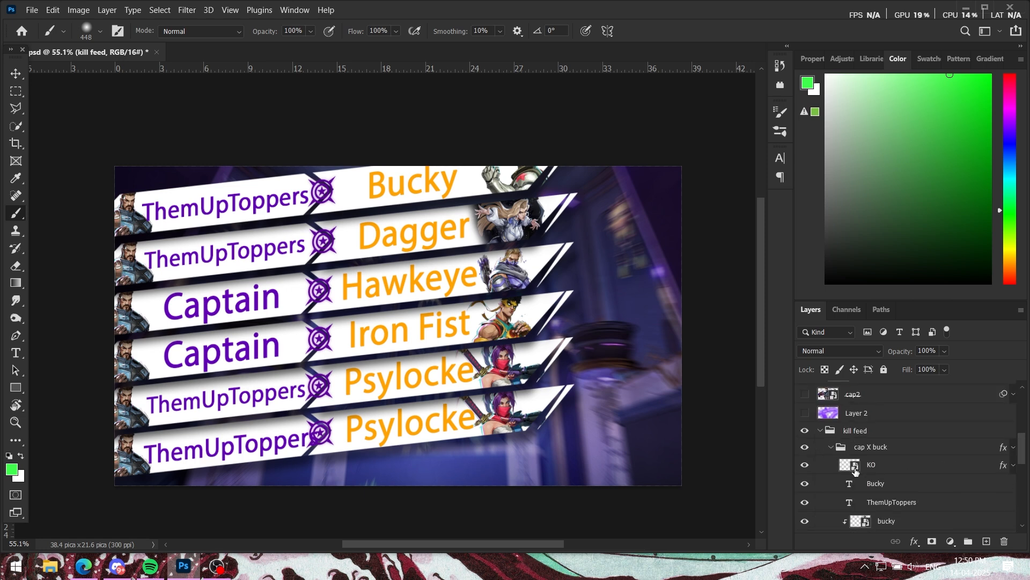
Step: Collapse the kill feed group, and briefly preview the composition with the group hidden and with Layer 2 shown
{"action": "left_click", "coordinate": [820, 430]}
{"action": "left_click", "coordinate": [805, 487]}
{"action": "left_click", "coordinate": [805, 487]}
{"action": "left_click", "coordinate": [807, 470]}
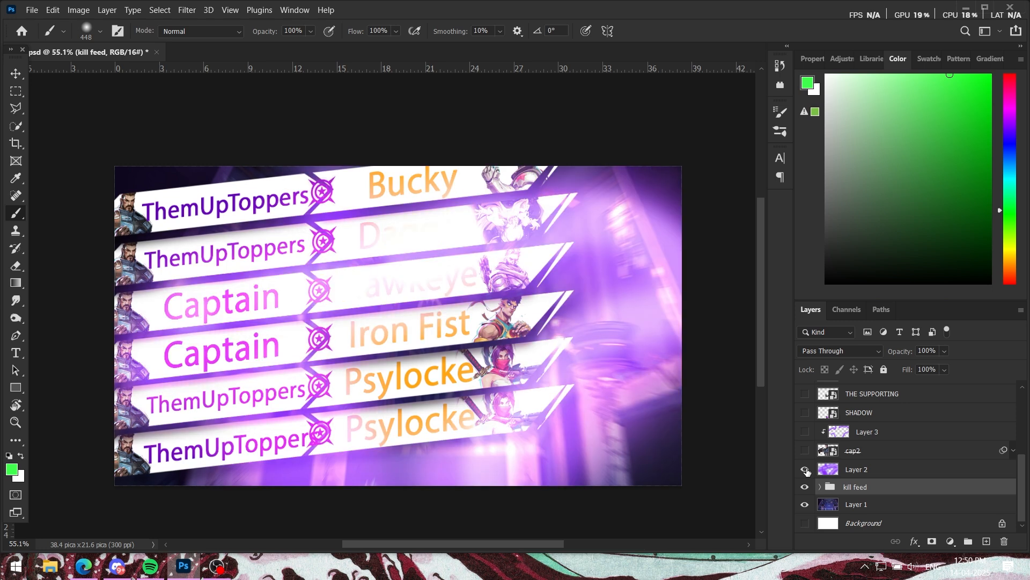
{"action": "left_click", "coordinate": [807, 470]}
Step: Show the cap2 character and the Layer 2 glow, with Layer 2 in the Linear Dodge (Add) blend mode
{"action": "left_click", "coordinate": [806, 450]}
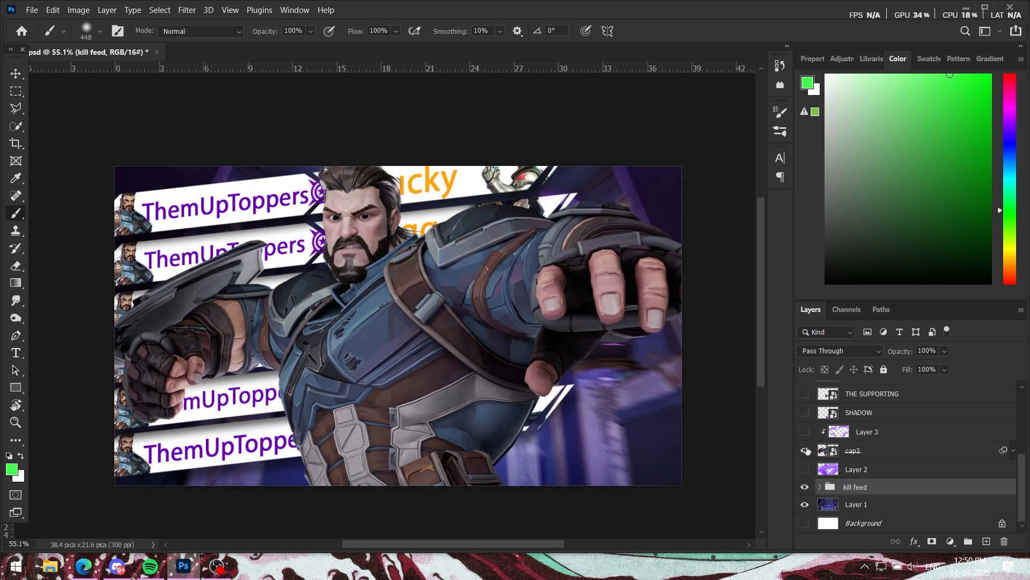
{"action": "left_click", "coordinate": [817, 472]}
{"action": "left_click", "coordinate": [805, 470]}
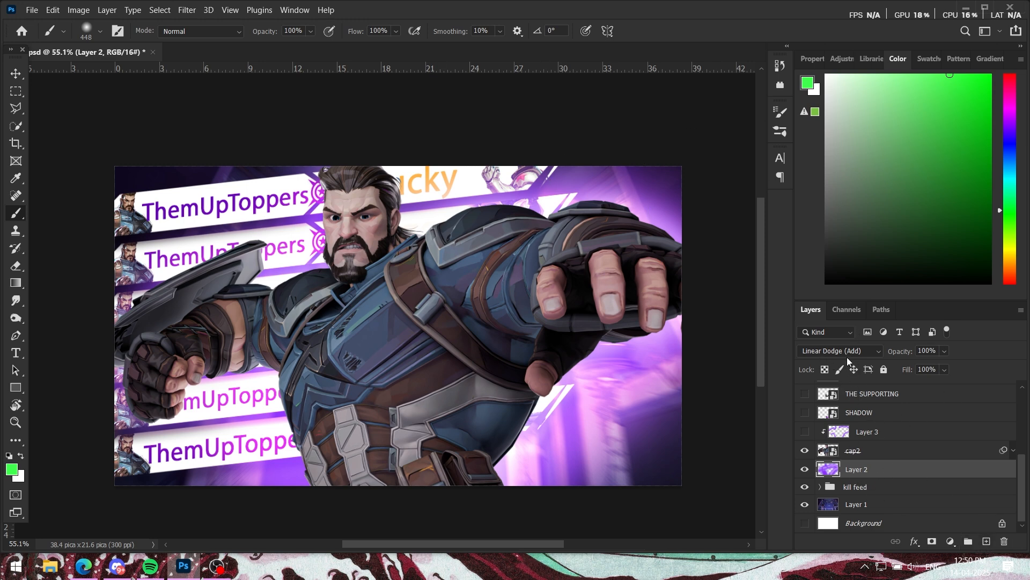
{"action": "left_click", "coordinate": [860, 351]}
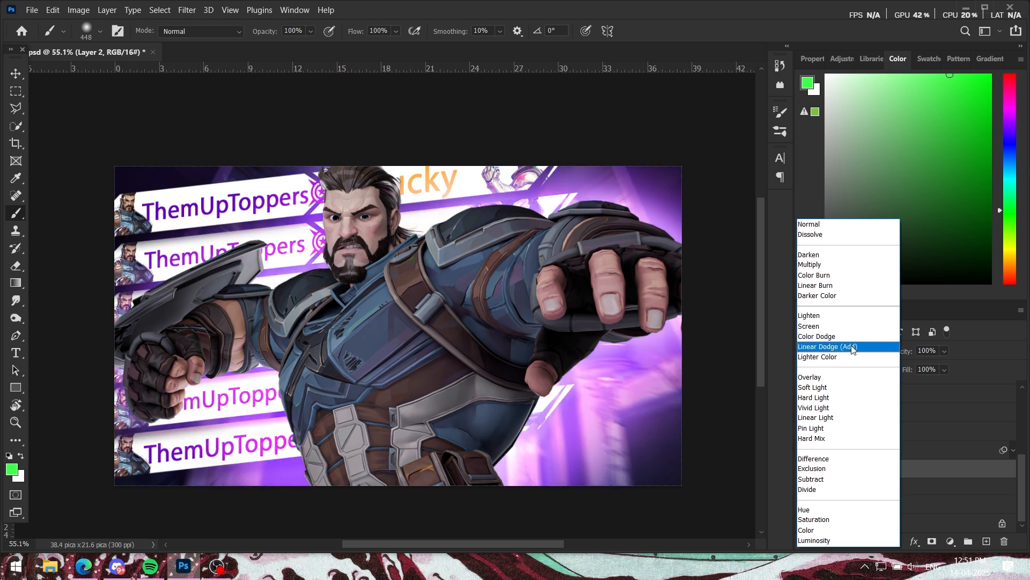
{"action": "left_click", "coordinate": [837, 340]}
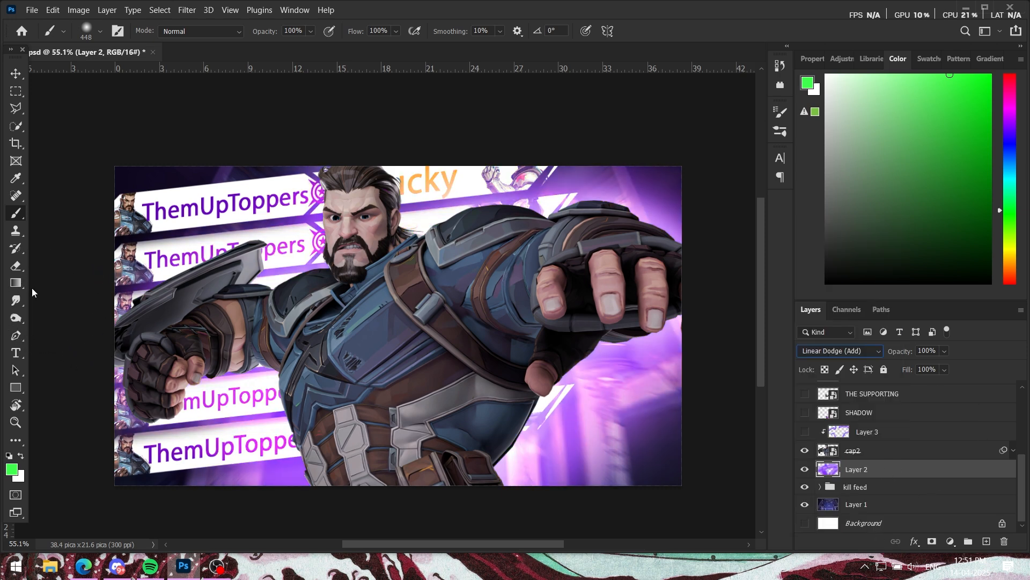
Step: Paint a green glow on Layer 2 over the canvas's upper-left area with the 448 px Soft Round brush at 0% hardness
{"action": "right_click", "coordinate": [457, 293]}
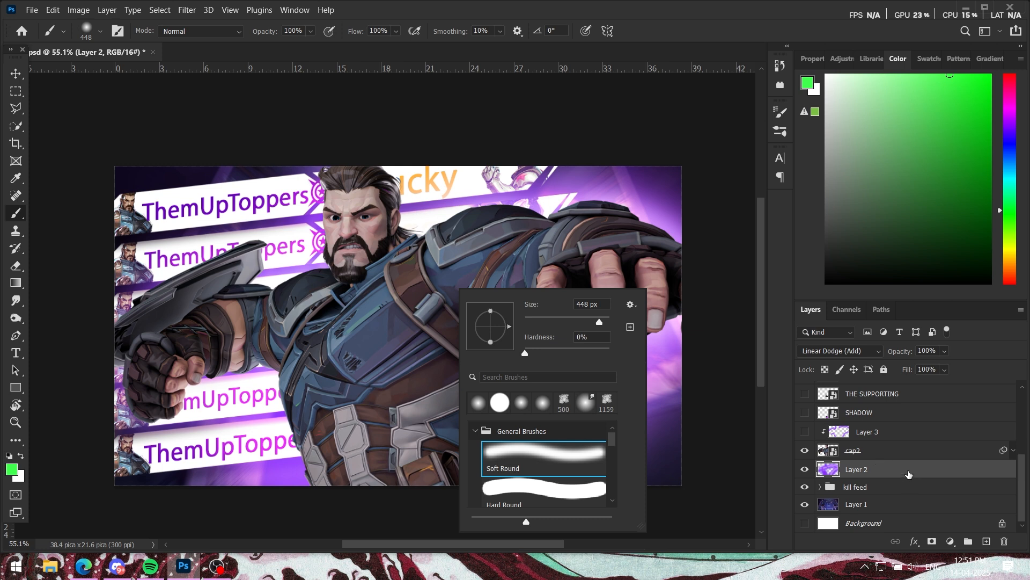
{"action": "left_click", "coordinate": [906, 471]}
{"action": "mouse_move", "coordinate": [223, 220]}
{"action": "left_mouse_down"}
{"action": "mouse_move", "coordinate": [299, 205]}
{"action": "mouse_move", "coordinate": [279, 271]}
{"action": "mouse_move", "coordinate": [175, 211]}
{"action": "mouse_move", "coordinate": [267, 190]}
{"action": "mouse_move", "coordinate": [373, 275]}
{"action": "mouse_move", "coordinate": [182, 247]}
{"action": "left_mouse_up"}
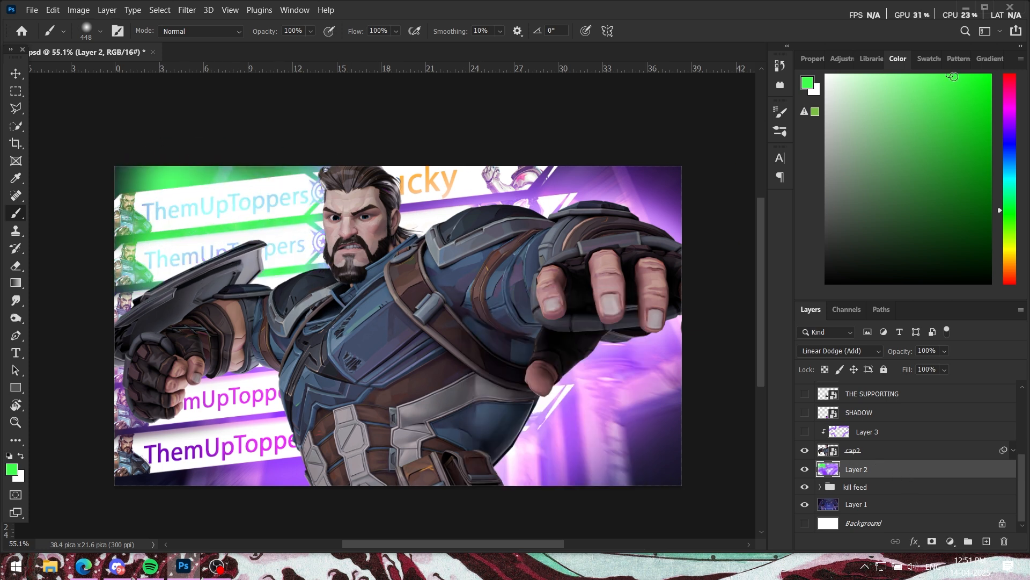
Step: Undo the green glow strokes painted on Layer 2
{"action": "key", "text": "ctrl+z"}
{"action": "key", "text": "ctrl+z"}
{"action": "key", "text": "ctrl+z"}
{"action": "key", "text": "ctrl+z"}
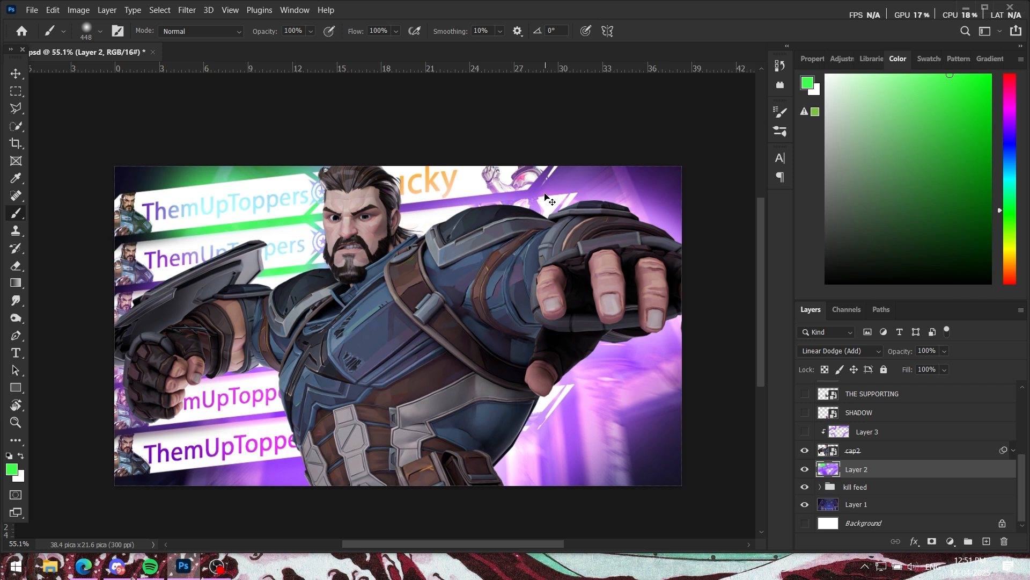
{"action": "key", "text": "ctrl+z"}
{"action": "key", "text": "ctrl+z"}
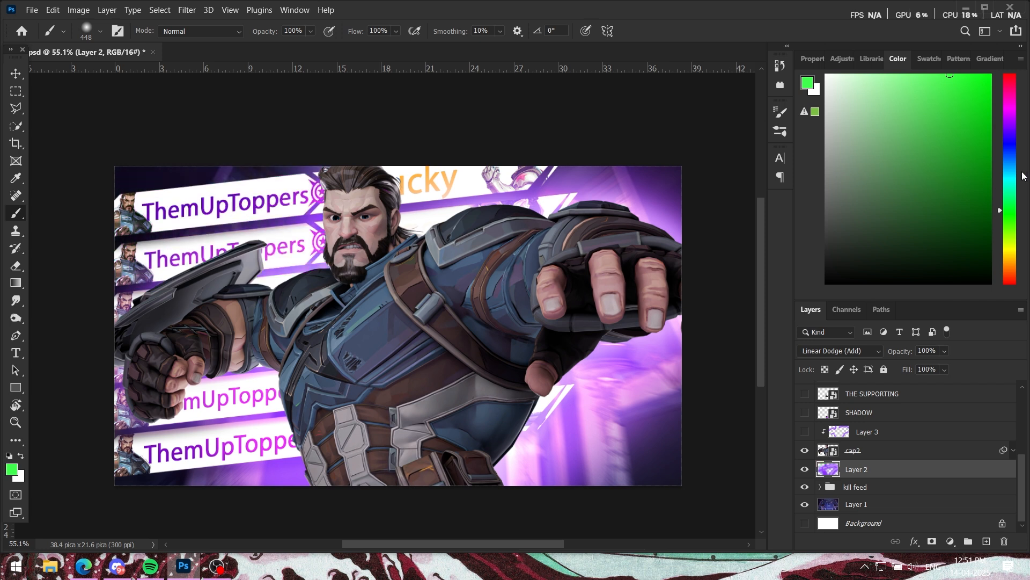
Step: Change the brush colour to purple, try a soft glow over the canvas's upper-left area on Layer 2, and undo the strokes
{"action": "left_click", "coordinate": [1011, 117]}
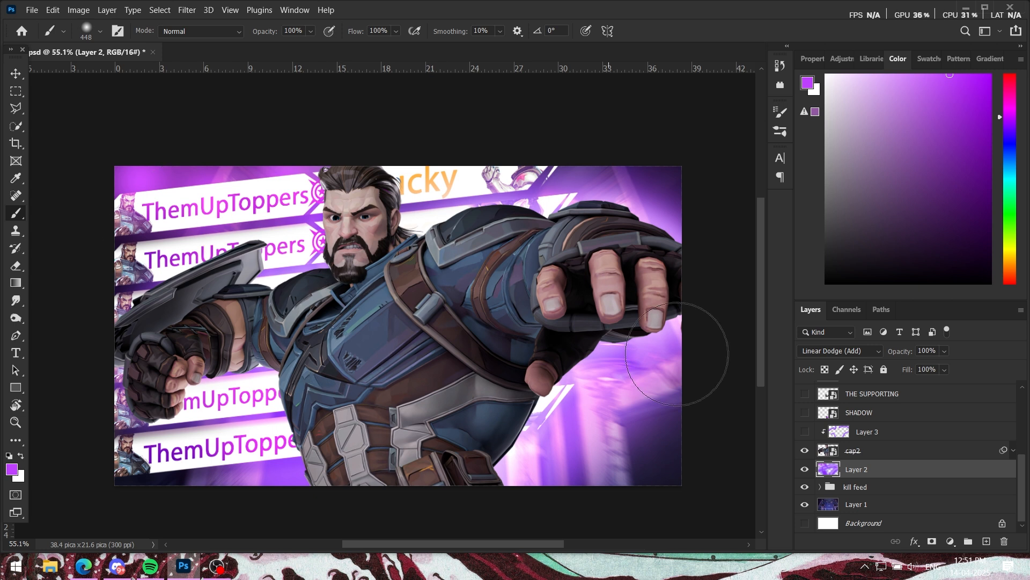
{"action": "key", "text": "ctrl+z"}
{"action": "key", "text": "ctrl+z"}
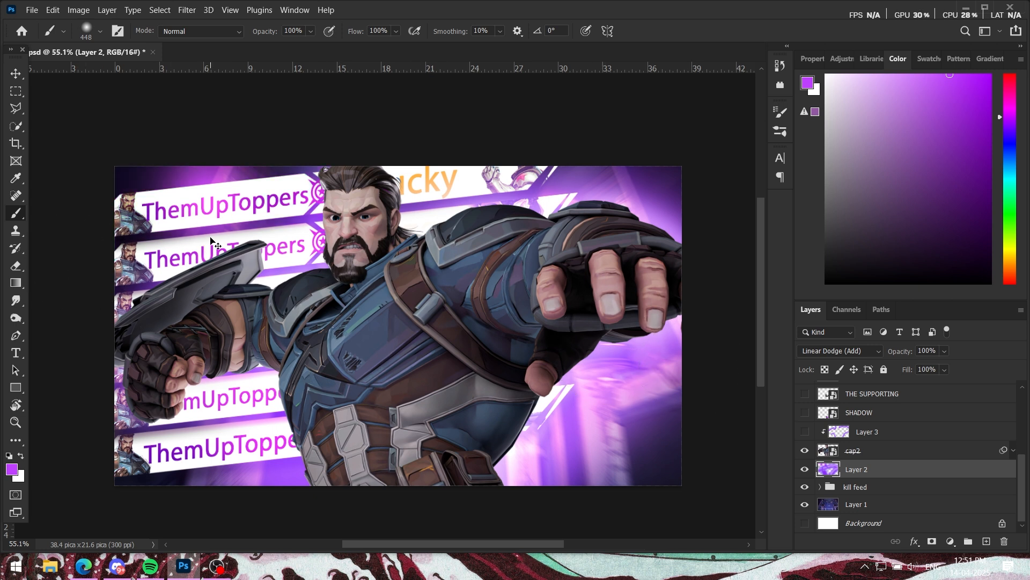
{"action": "key", "text": "ctrl+z"}
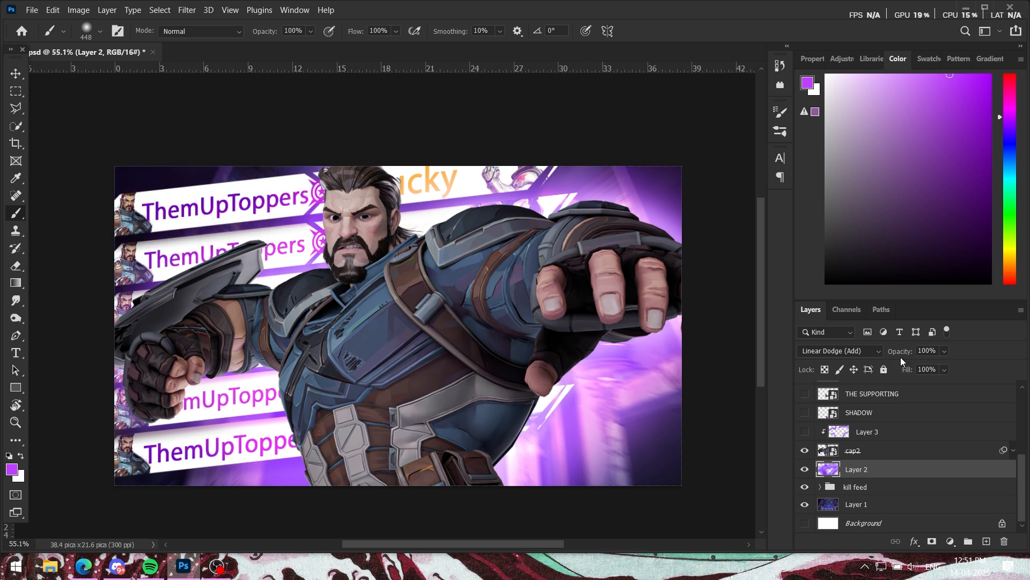
Step: Show the clipped glow layer Layer 3 above cap2, compare the character with it off and on, and select it
{"action": "left_click_drag", "start_coordinate": [901, 356], "coordinate": [1029, 380]}
{"action": "scroll", "coordinate": [853, 475], "scroll_direction": "up", "scroll_amount": 1}
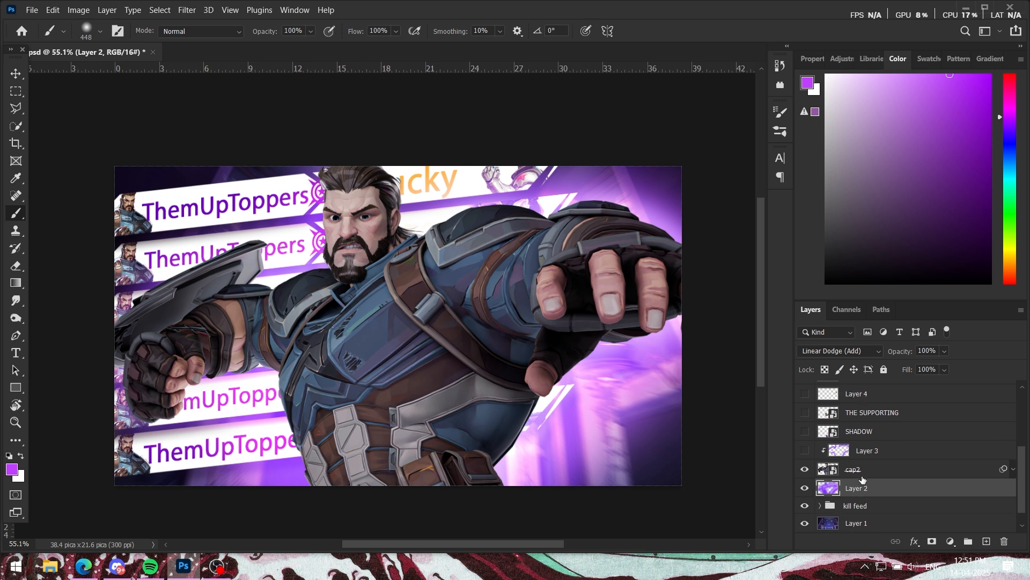
{"action": "left_click", "coordinate": [806, 451]}
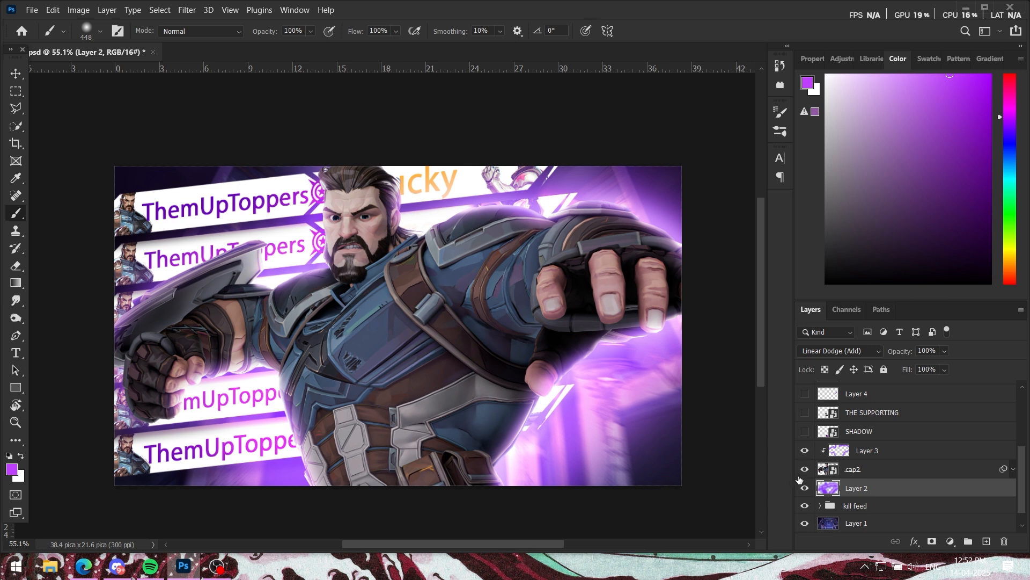
{"action": "left_click", "coordinate": [805, 451]}
{"action": "left_click", "coordinate": [805, 451]}
{"action": "left_click", "coordinate": [858, 452]}
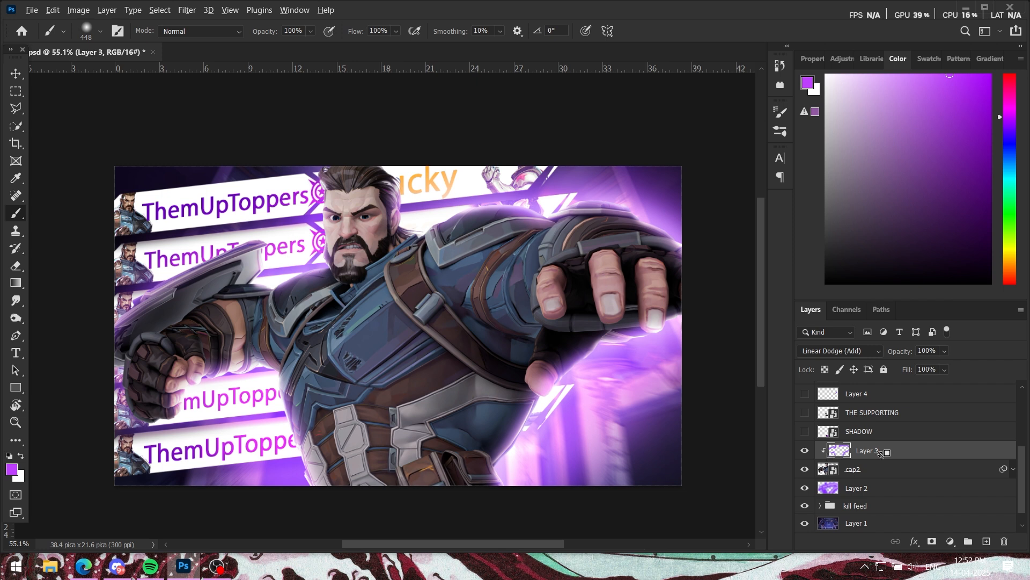
Step: Release Layer 3 from its clipping mask on cap2, and clip it to cap2 again
{"action": "left_click", "coordinate": [882, 458], "text": "alt"}
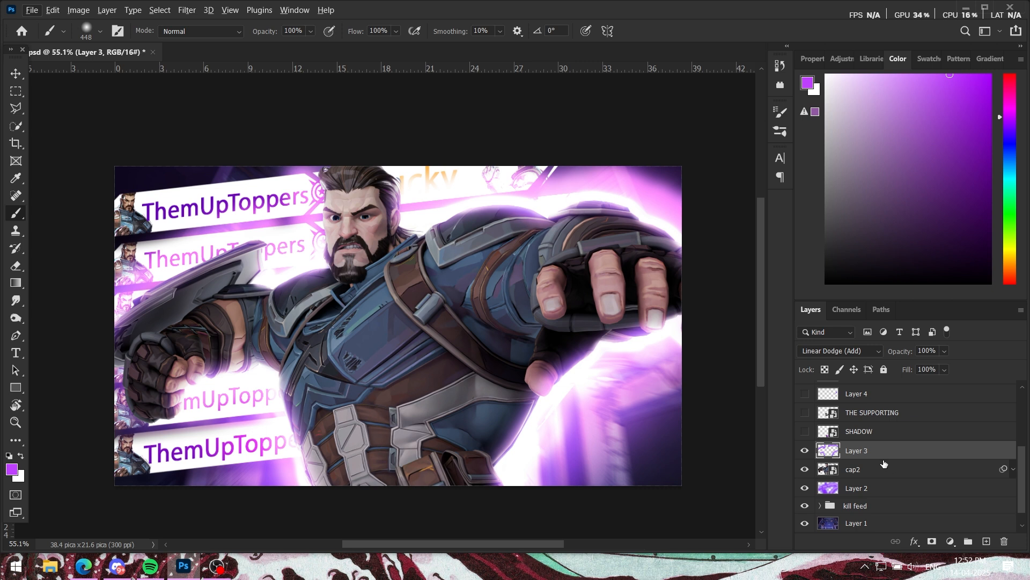
{"action": "key", "text": "alt"}
{"action": "left_click", "coordinate": [887, 458], "text": "alt"}
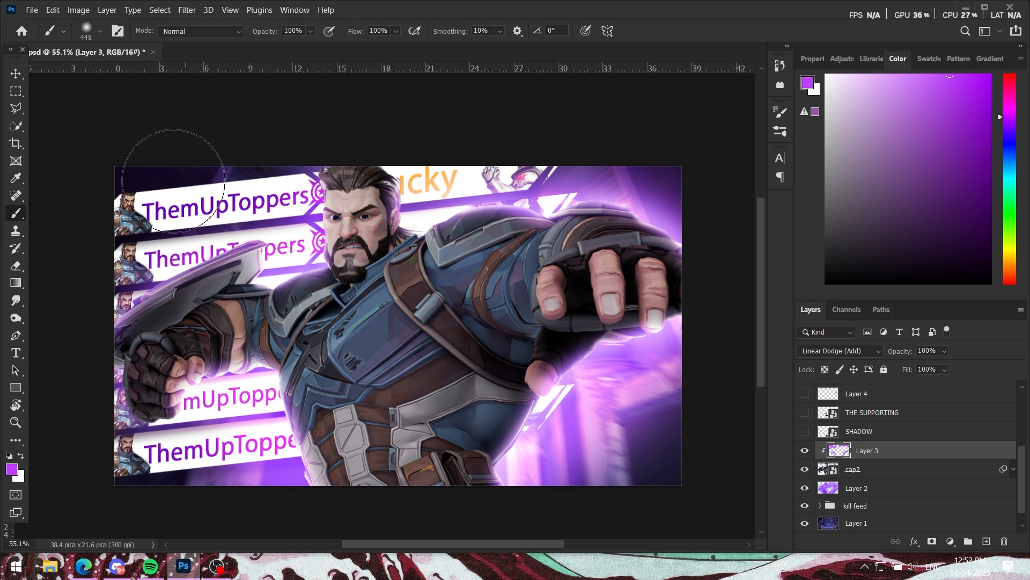
Step: Try purple glow strokes on Layer 3 across the character's body and along his outer edge, and undo them
{"action": "mouse_move", "coordinate": [354, 292]}
{"action": "left_mouse_down"}
{"action": "mouse_move", "coordinate": [446, 326]}
{"action": "mouse_move", "coordinate": [379, 228]}
{"action": "mouse_move", "coordinate": [553, 388]}
{"action": "mouse_move", "coordinate": [581, 345]}
{"action": "left_mouse_up"}
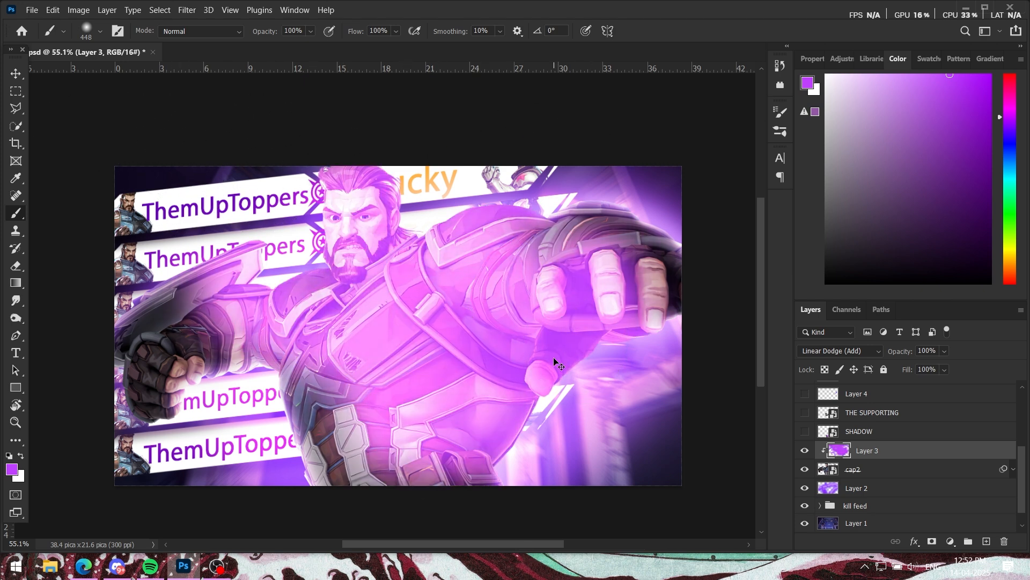
{"action": "key", "text": "ctrl+z"}
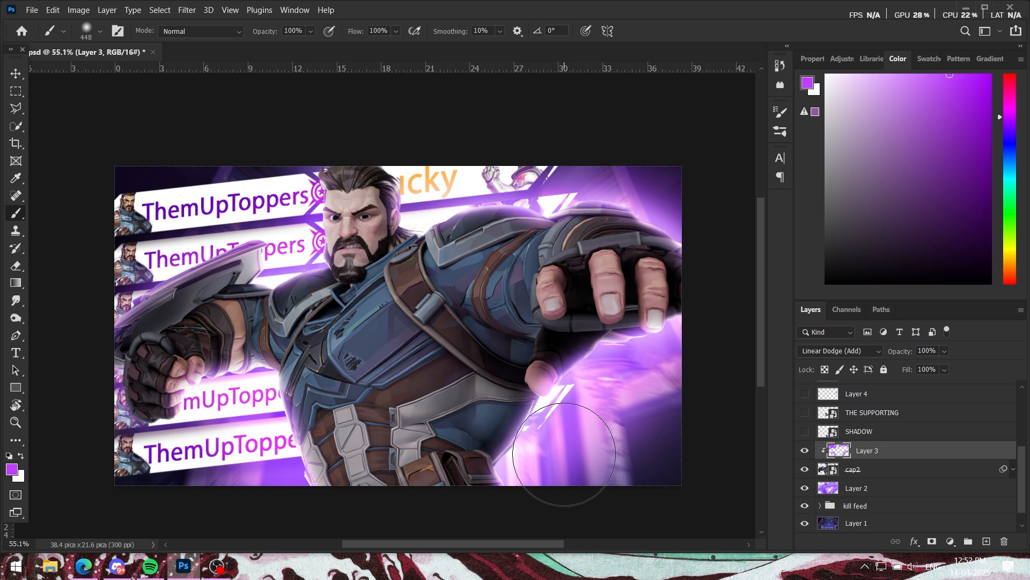
{"action": "mouse_move", "coordinate": [569, 447]}
{"action": "left_mouse_down"}
{"action": "mouse_move", "coordinate": [536, 444]}
{"action": "mouse_move", "coordinate": [537, 477]}
{"action": "mouse_move", "coordinate": [532, 453]}
{"action": "mouse_move", "coordinate": [654, 345]}
{"action": "mouse_move", "coordinate": [662, 268]}
{"action": "mouse_move", "coordinate": [618, 198]}
{"action": "mouse_move", "coordinate": [487, 160]}
{"action": "mouse_move", "coordinate": [370, 156]}
{"action": "left_mouse_up"}
{"action": "key", "text": "ctrl+z"}
{"action": "key", "text": "ctrl+z"}
{"action": "key", "text": "ctrl+z"}
{"action": "key", "text": "ctrl+z"}
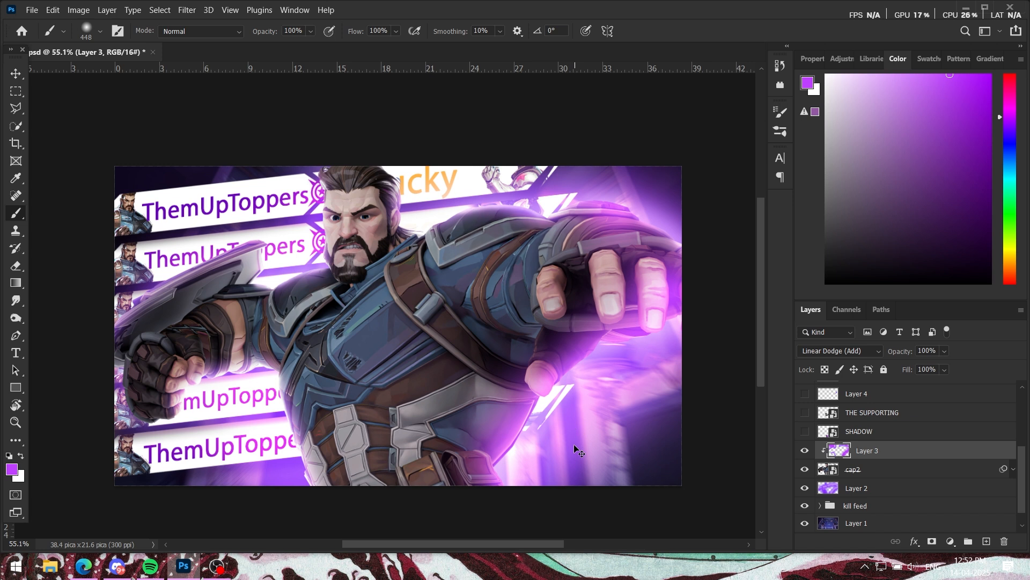
{"action": "key", "text": "ctrl+z"}
{"action": "key", "text": "ctrl+z"}
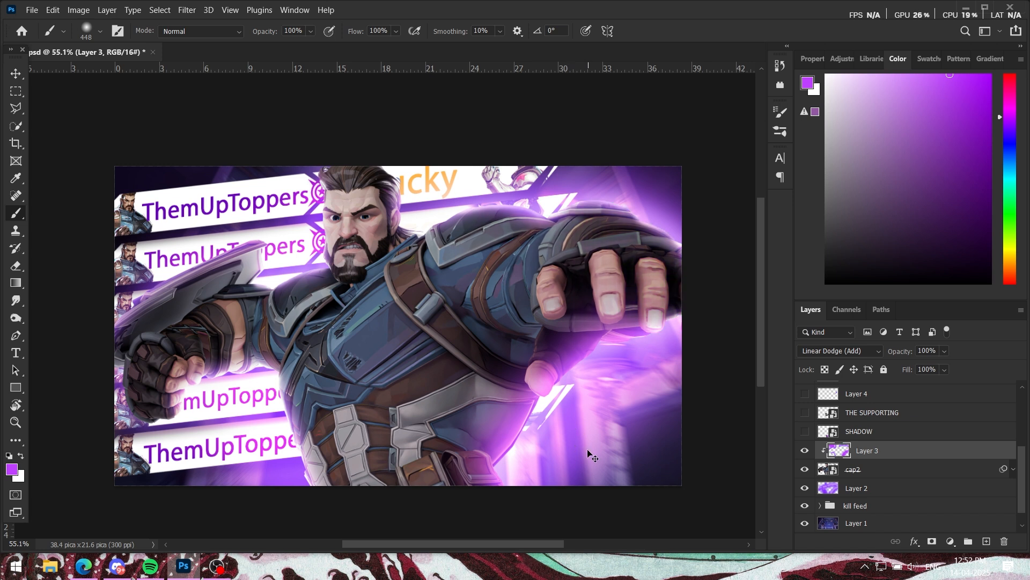
{"action": "key", "text": "ctrl+z"}
{"action": "key", "text": "ctrl+z"}
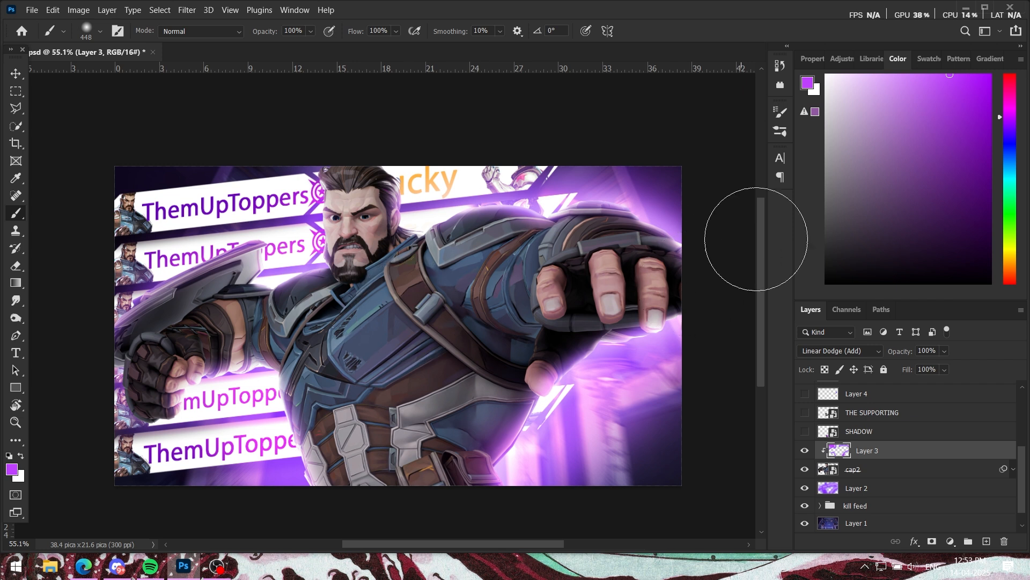
Step: Preview the composition with Layer 3 off and on, and show the SHADOW and THE SUPPORTING title layers
{"action": "left_click", "coordinate": [805, 450]}
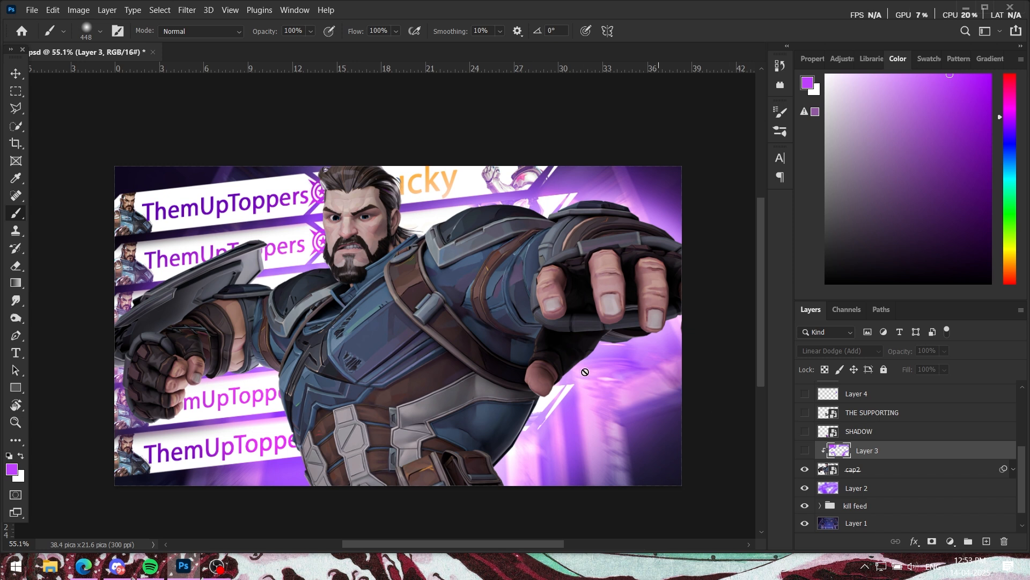
{"action": "left_click", "coordinate": [805, 451]}
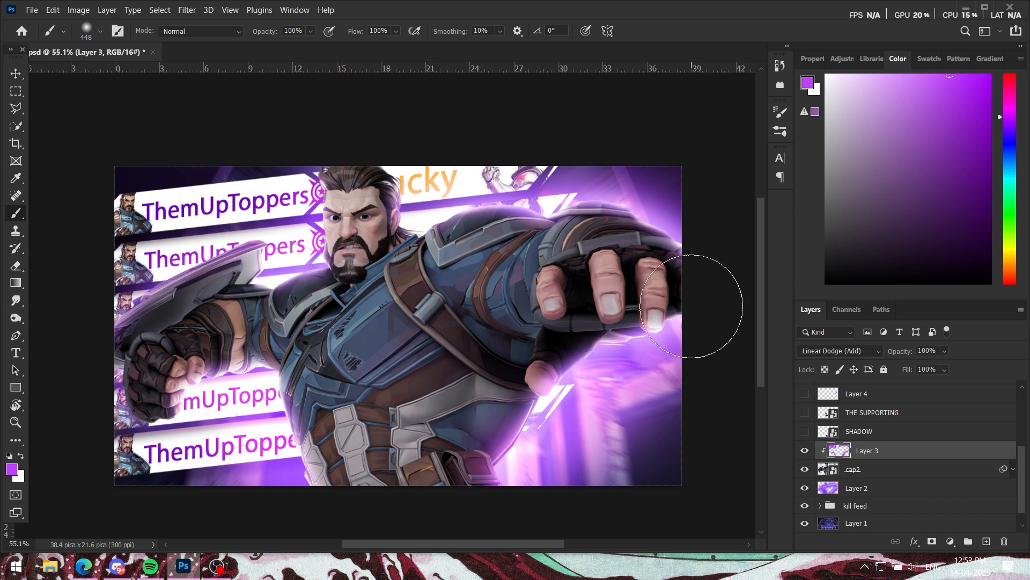
{"action": "scroll", "coordinate": [831, 465], "scroll_direction": "up", "scroll_amount": 2}
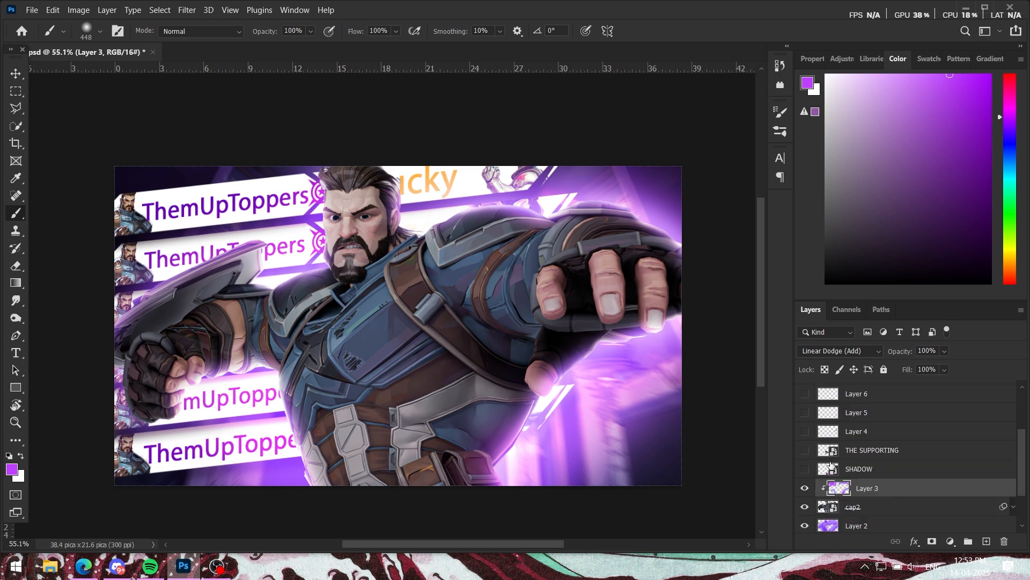
{"action": "left_click", "coordinate": [805, 469]}
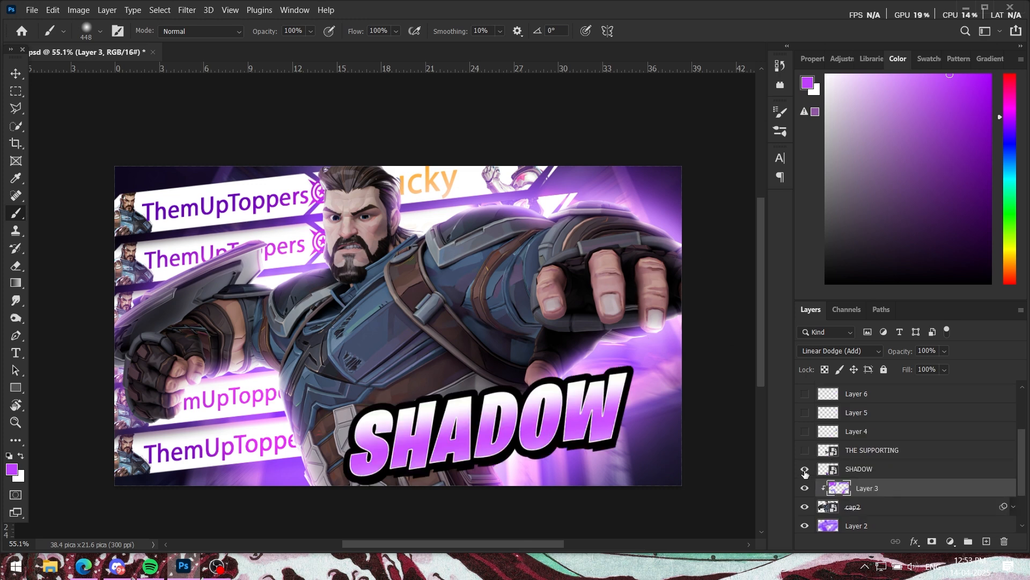
{"action": "left_click", "coordinate": [805, 469]}
{"action": "left_click", "coordinate": [805, 470]}
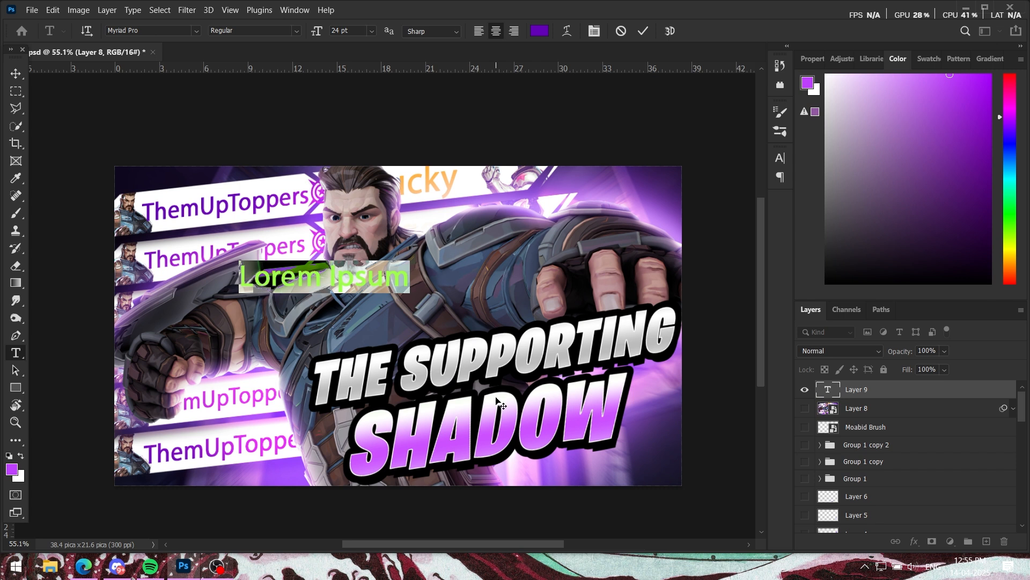
Step: Enter the text "Akira" on a new type layer in 24 pt Myriad Pro Regular over the character's chest
{"action": "left_click", "coordinate": [428, 396]}
{"action": "type", "text": "Ak"}
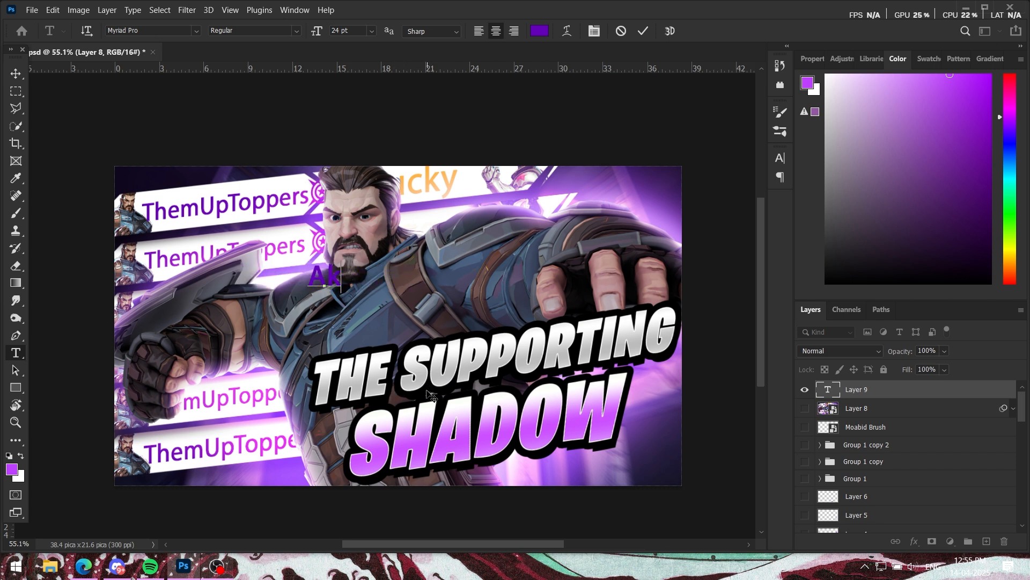
{"action": "type", "text": "ira"}
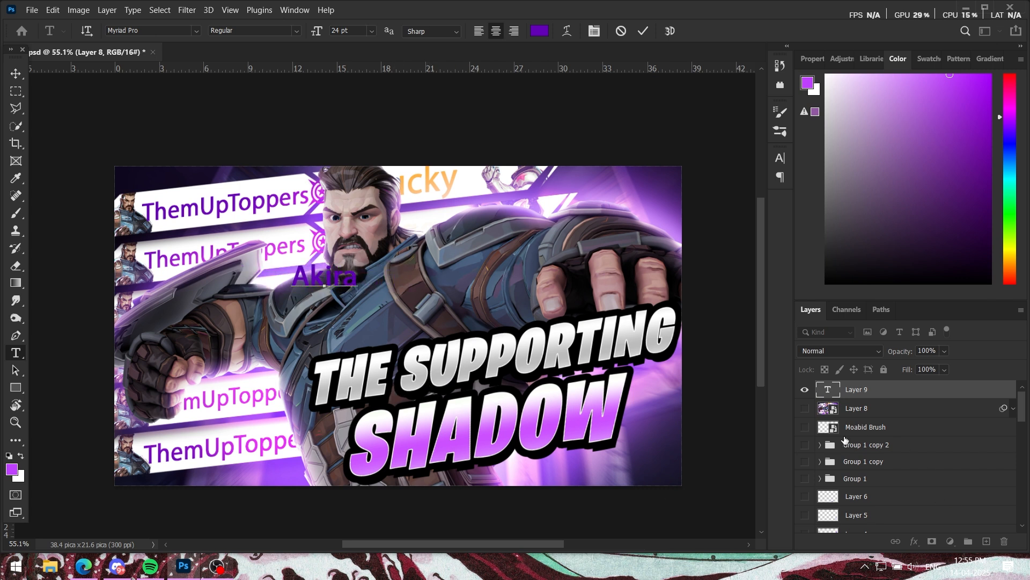
{"action": "left_click", "coordinate": [897, 387]}
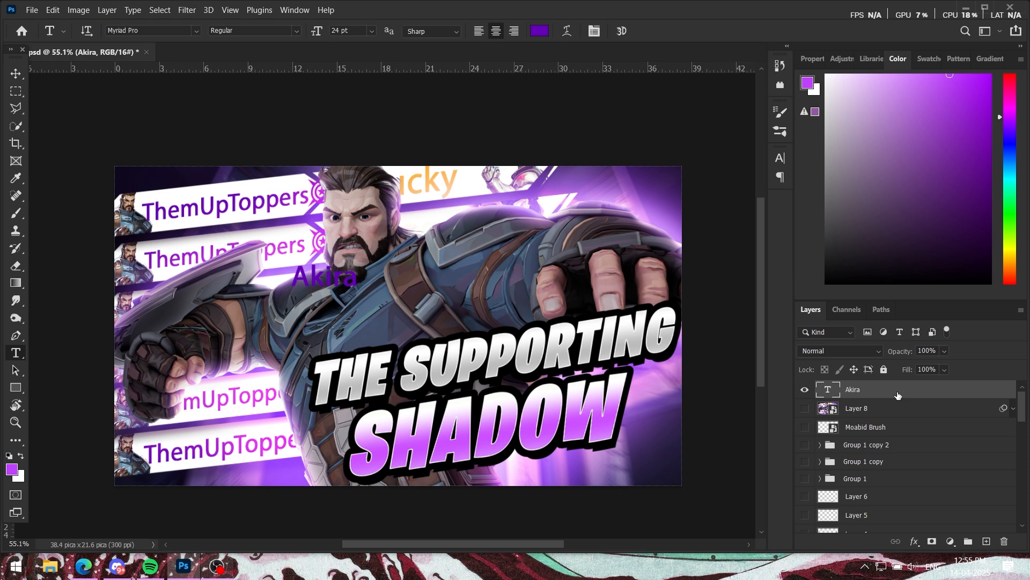
Step: Scale the Akira text up to about 473% with Free Transform so it spans the character's torso
{"action": "key", "text": "ctrl+t"}
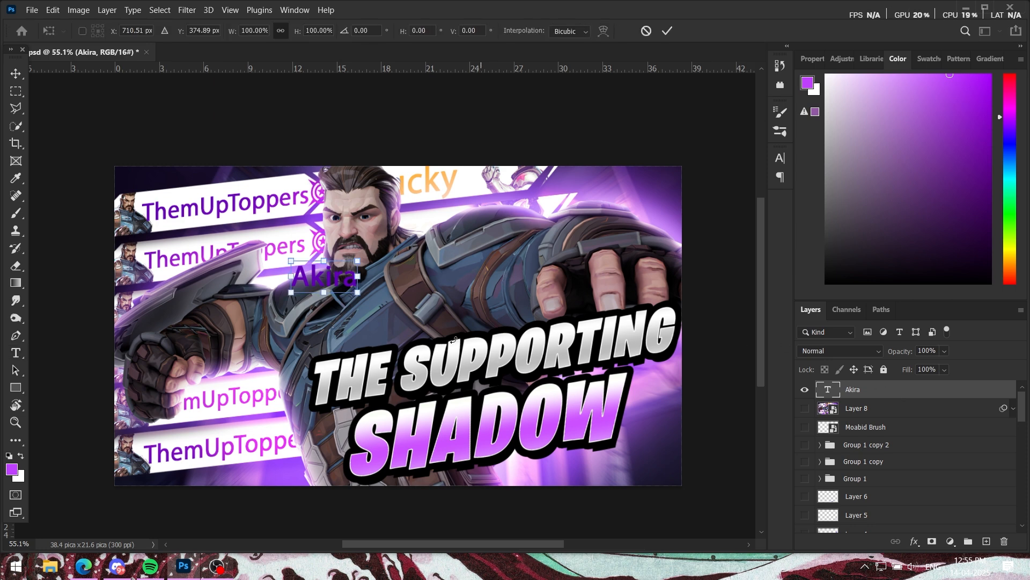
{"action": "left_click_drag", "start_coordinate": [365, 297], "coordinate": [608, 413]}
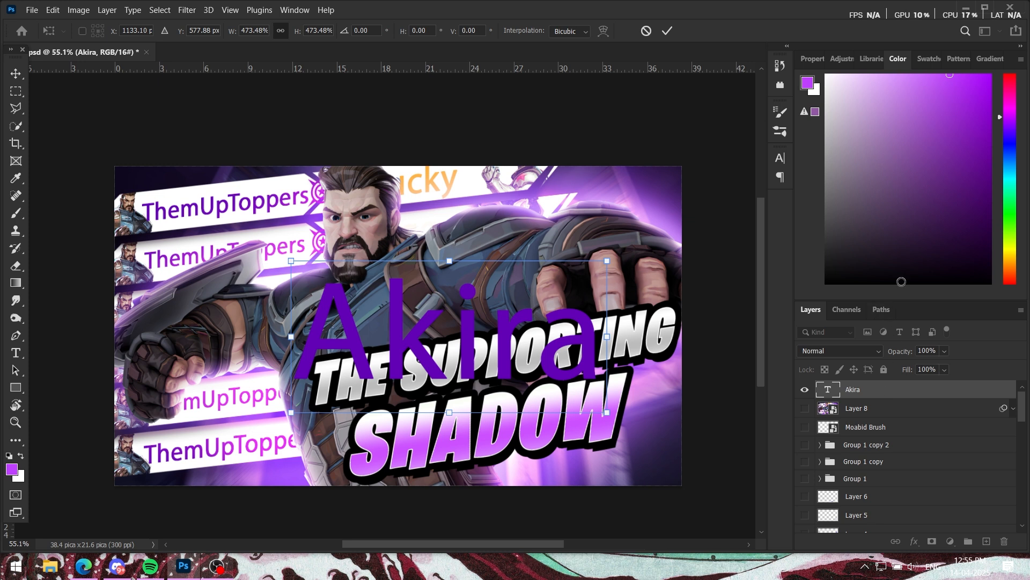
{"action": "left_click", "coordinate": [813, 58]}
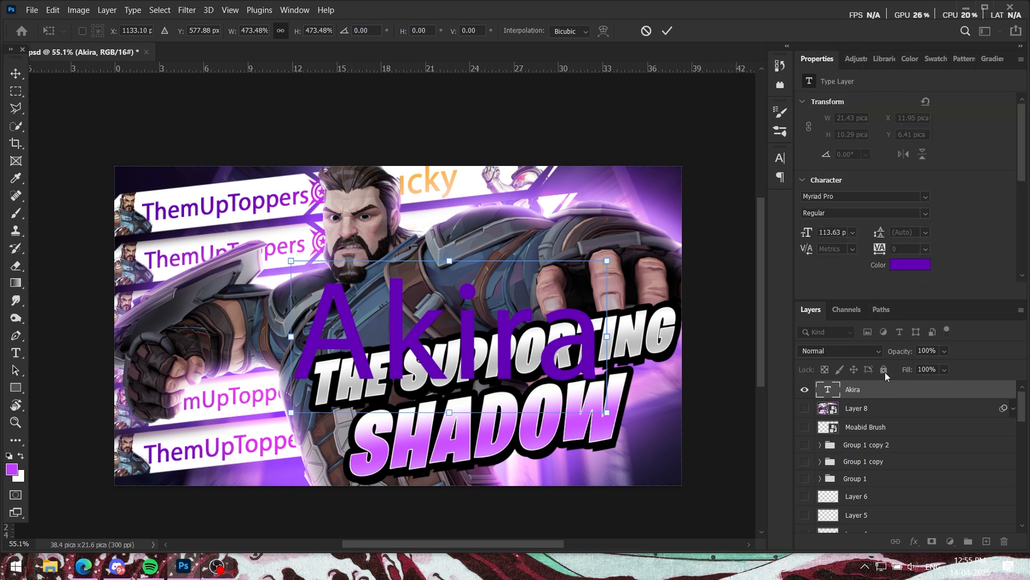
{"action": "key", "text": "Return"}
Step: Set the Akira text's font to Burbank Big Condensed Black
{"action": "key", "text": "t"}
{"action": "left_click", "coordinate": [925, 197]}
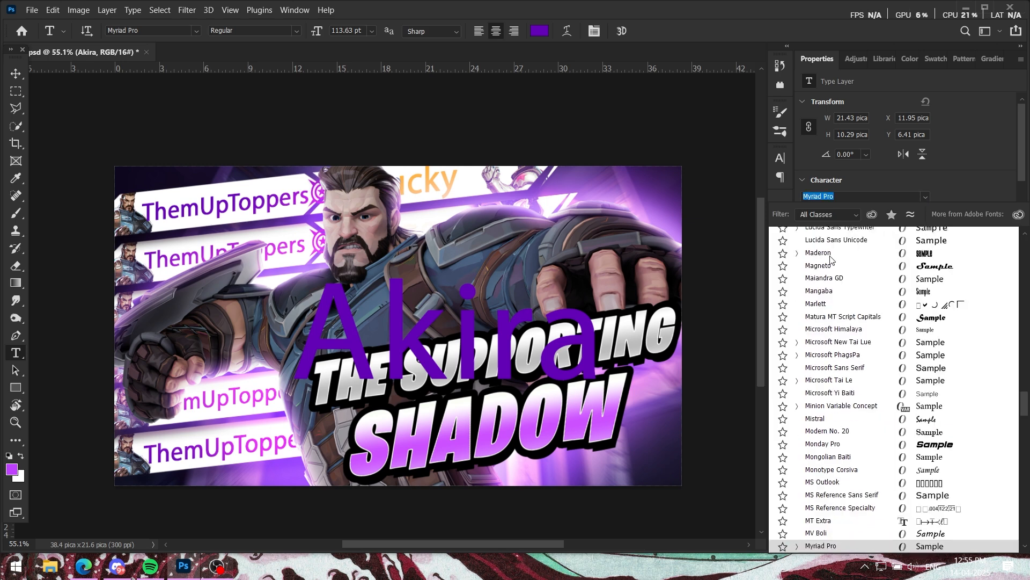
{"action": "scroll", "coordinate": [830, 258], "scroll_direction": "up", "scroll_amount": 20}
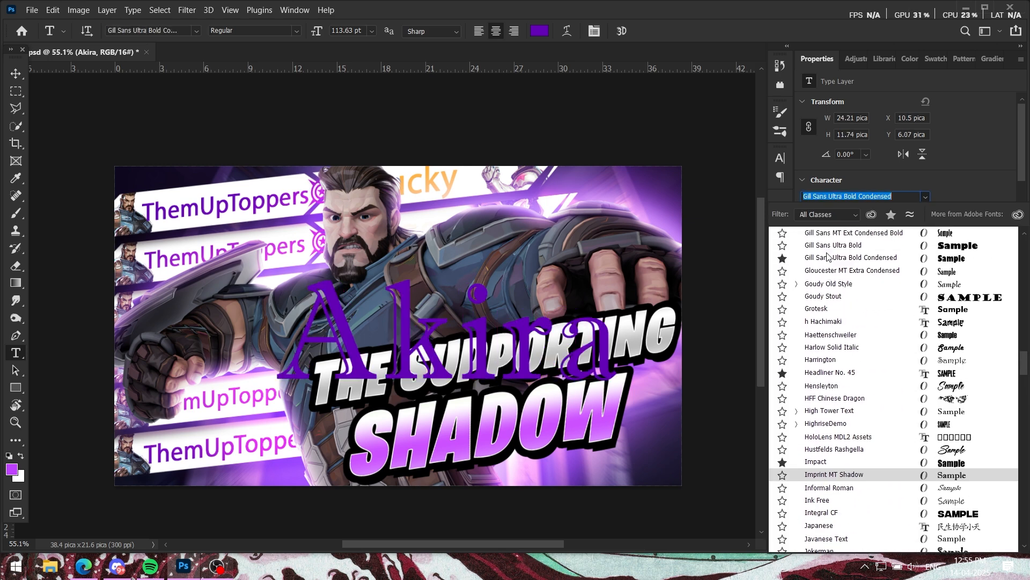
{"action": "scroll", "coordinate": [828, 258], "scroll_direction": "up", "scroll_amount": 3}
{"action": "left_click_drag", "start_coordinate": [1024, 356], "coordinate": [1024, 242]}
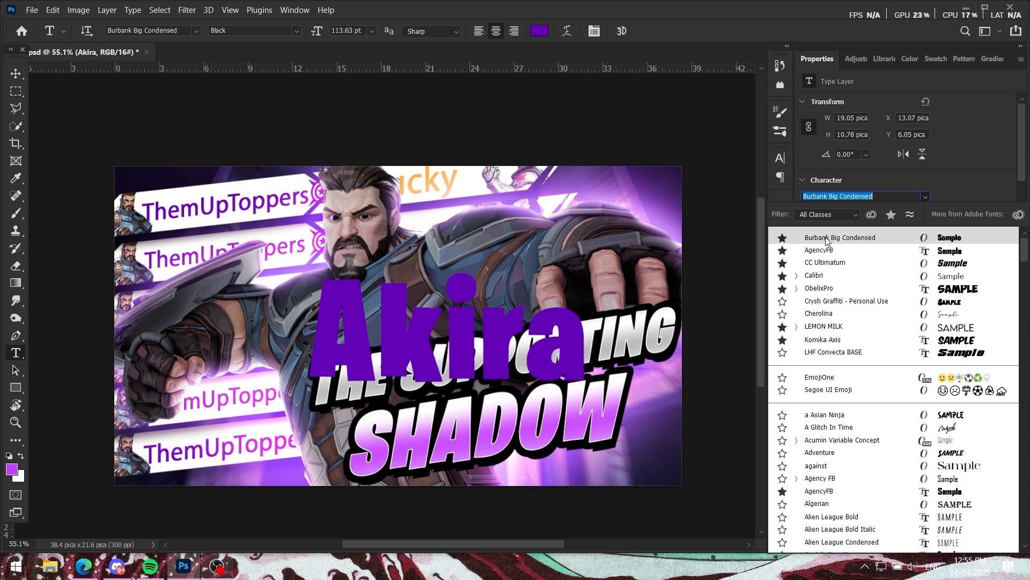
{"action": "left_click", "coordinate": [849, 243]}
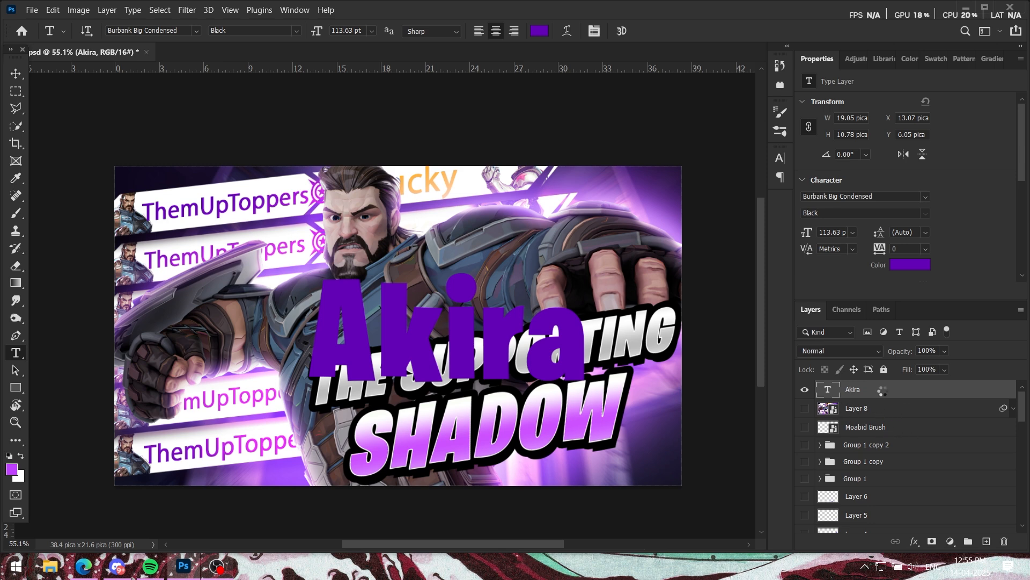
Step: Open the Akira layer's Layer Style settings and enable the first, orange-to-cream Gradient Overlay, keeping the second Gradient Overlay off
{"action": "double_click", "coordinate": [883, 390]}
{"action": "left_click_drag", "start_coordinate": [507, 236], "coordinate": [764, 136]}
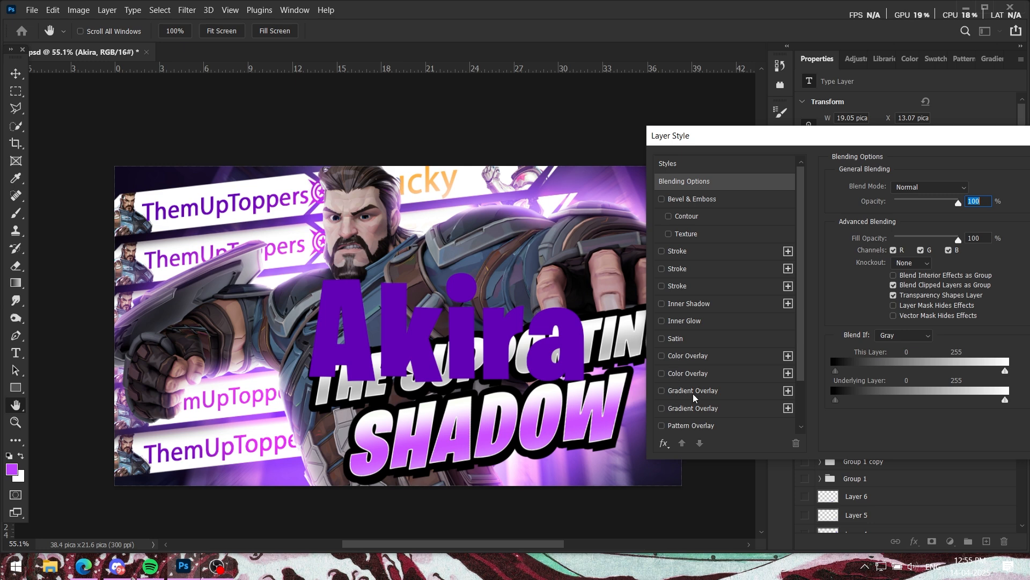
{"action": "left_click", "coordinate": [663, 391]}
{"action": "left_click", "coordinate": [662, 408]}
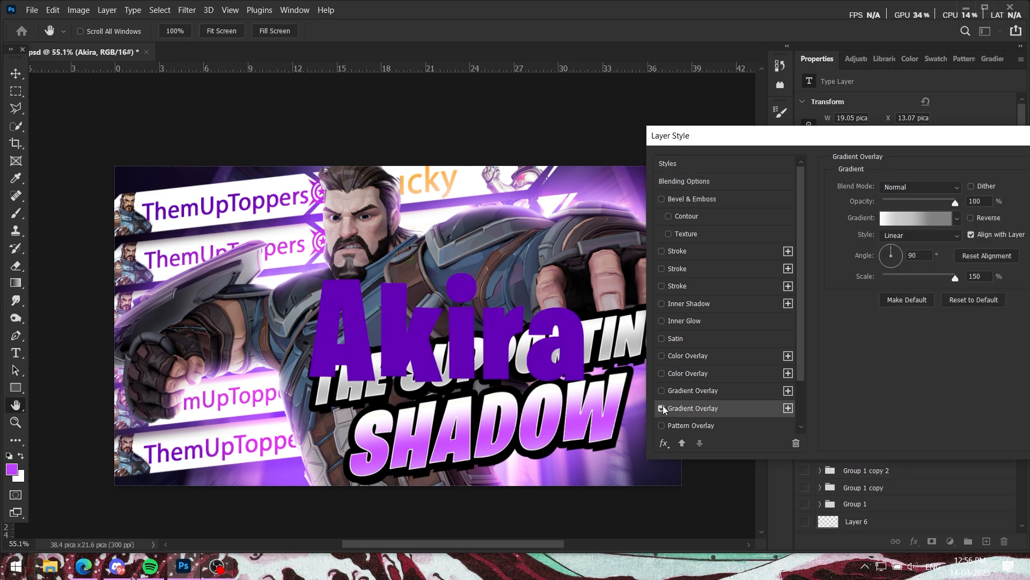
{"action": "left_click", "coordinate": [662, 408]}
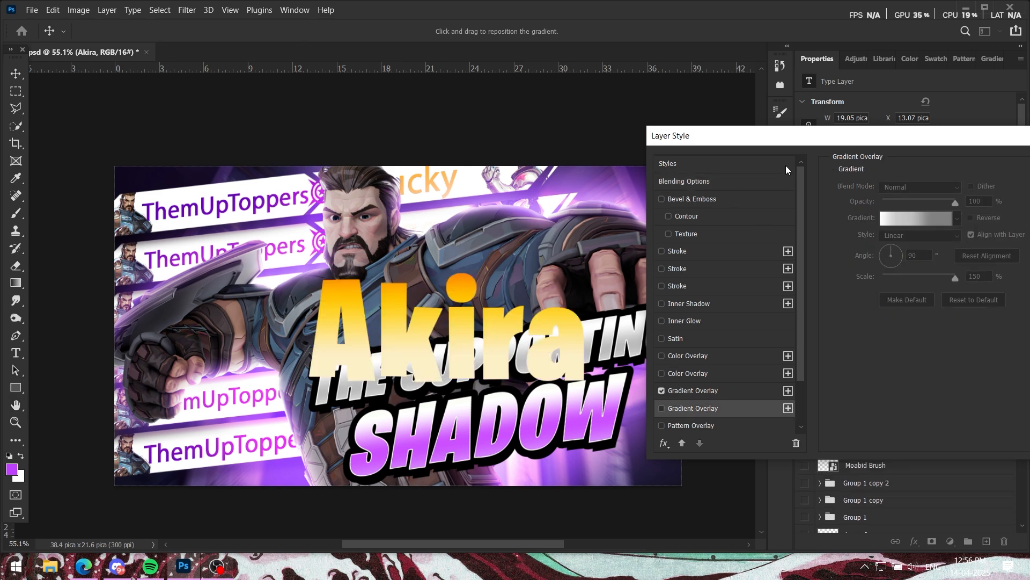
Step: Review the orange-to-cream colour stops of the Akira text's Gradient Overlay in the Gradient Editor
{"action": "left_click_drag", "start_coordinate": [785, 169], "coordinate": [742, 298]}
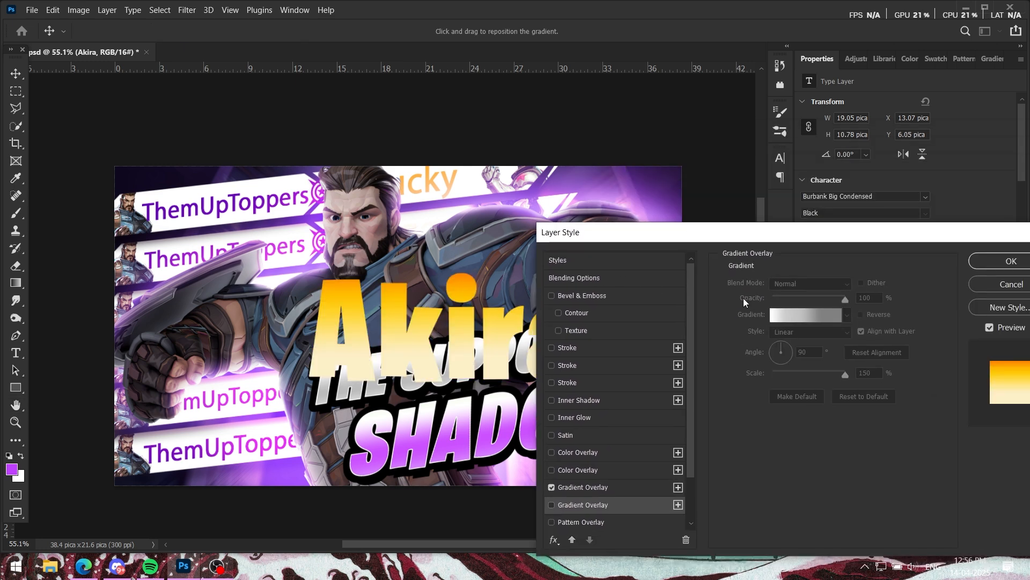
{"action": "left_click", "coordinate": [589, 489]}
{"action": "left_click", "coordinate": [807, 317]}
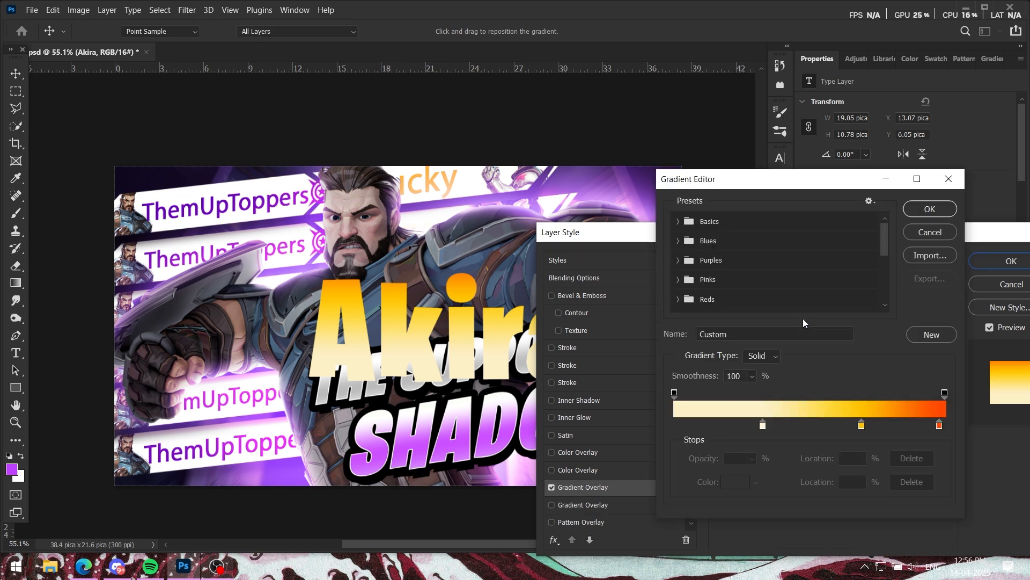
{"action": "left_click", "coordinate": [930, 209]}
Step: Enable the second Drop Shadow effect for the Akira text
{"action": "left_click_drag", "start_coordinate": [842, 241], "coordinate": [824, 208]}
{"action": "scroll", "coordinate": [606, 443], "scroll_direction": "down", "scroll_amount": 3}
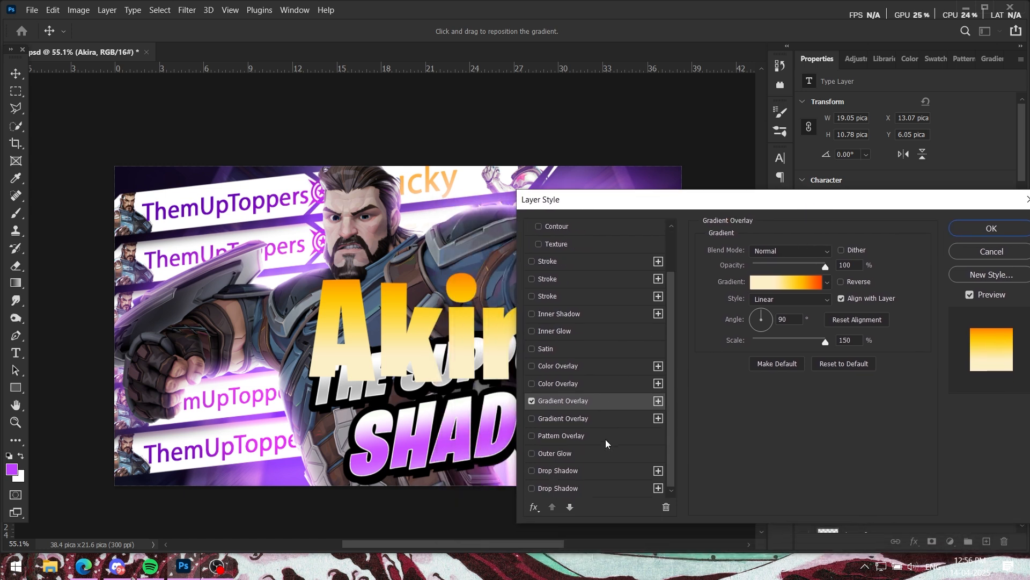
{"action": "left_click", "coordinate": [532, 489]}
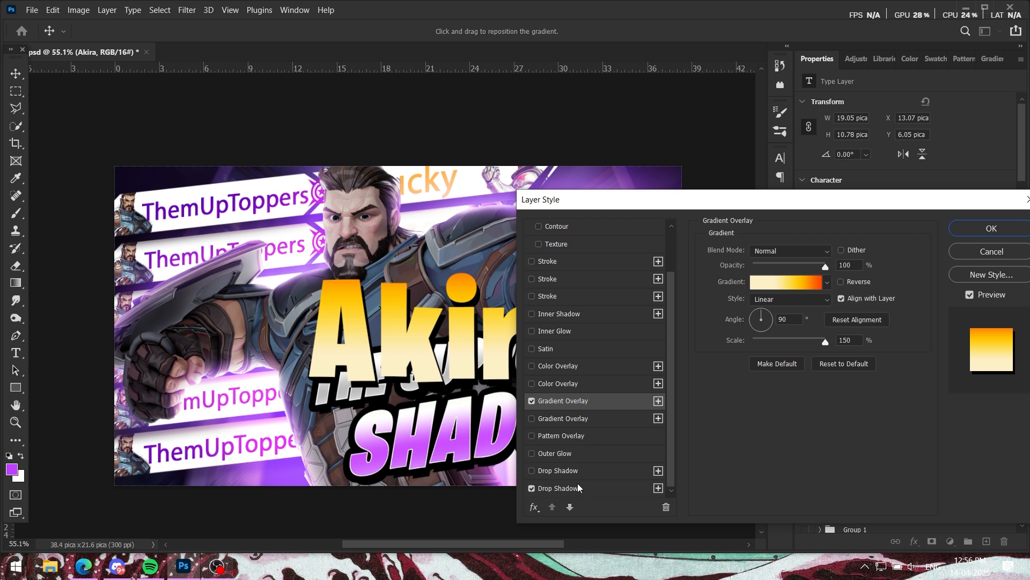
Step: Enable the first two Strokes on the Akira text: 3 px white inside and 13 px black outside
{"action": "scroll", "coordinate": [562, 378], "scroll_direction": "up", "scroll_amount": 2}
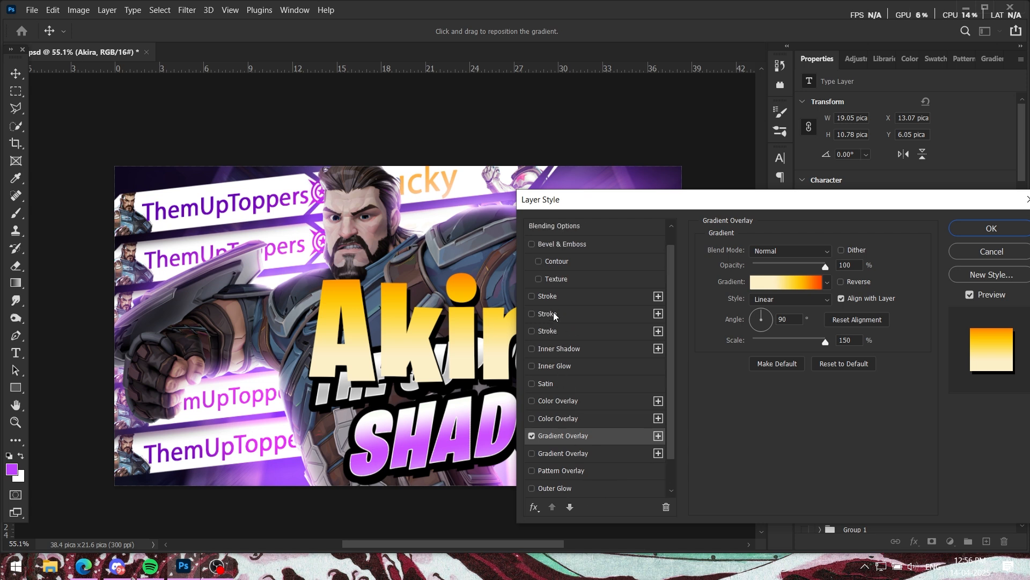
{"action": "scroll", "coordinate": [568, 359], "scroll_direction": "up", "scroll_amount": 1}
{"action": "left_click", "coordinate": [535, 319]}
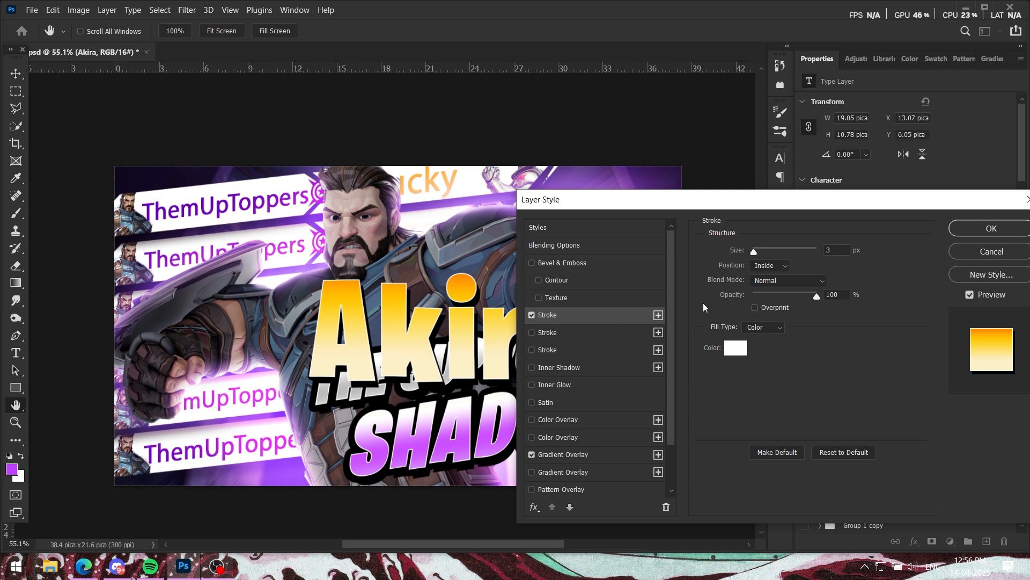
{"action": "left_click", "coordinate": [532, 332]}
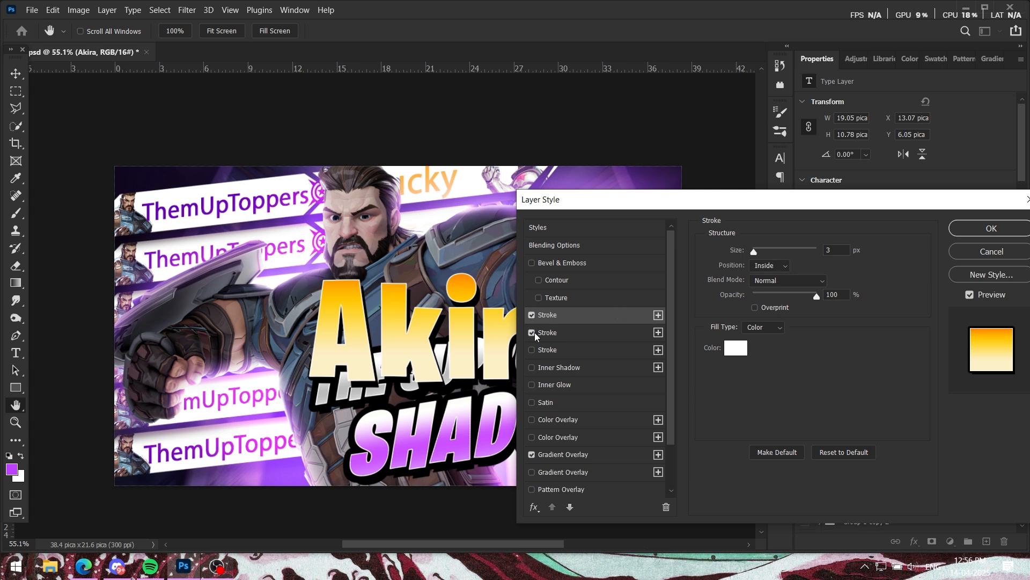
{"action": "left_click", "coordinate": [563, 335]}
{"action": "left_click", "coordinate": [563, 334]}
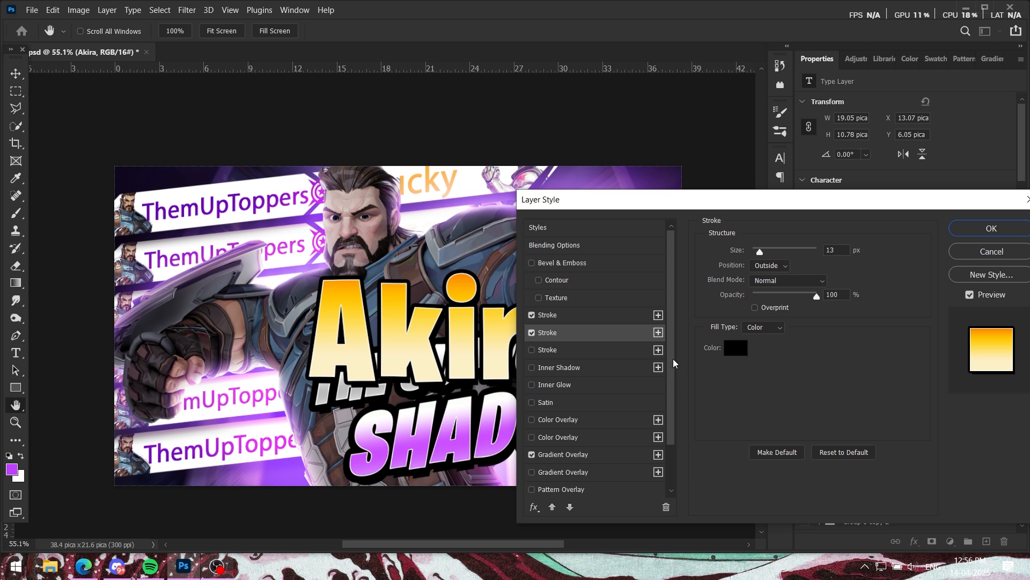
Step: Preview the third, 24 px blue Stroke, leave it disabled, and apply the Akira text's layer style
{"action": "left_click", "coordinate": [532, 350]}
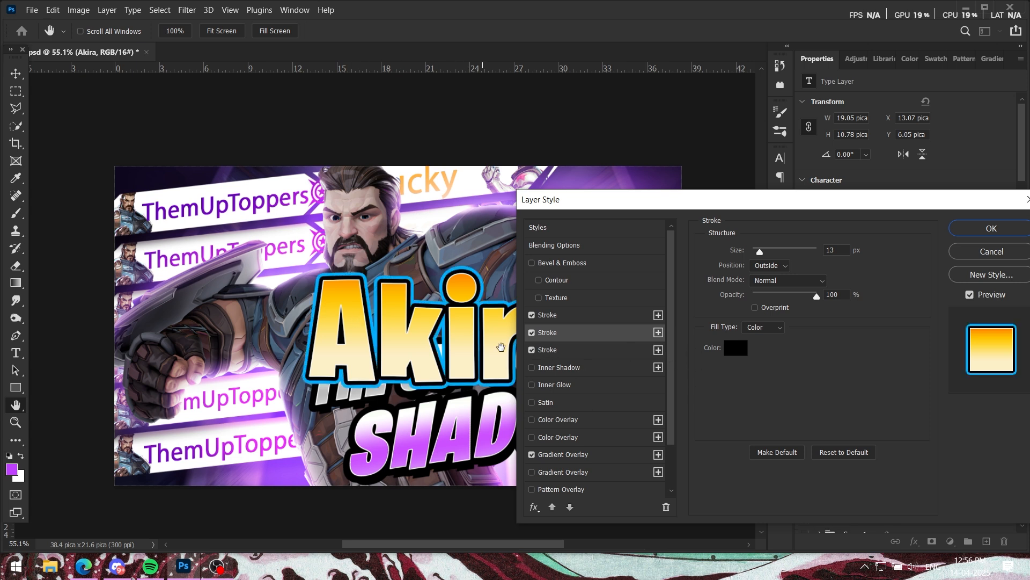
{"action": "left_click", "coordinate": [565, 353]}
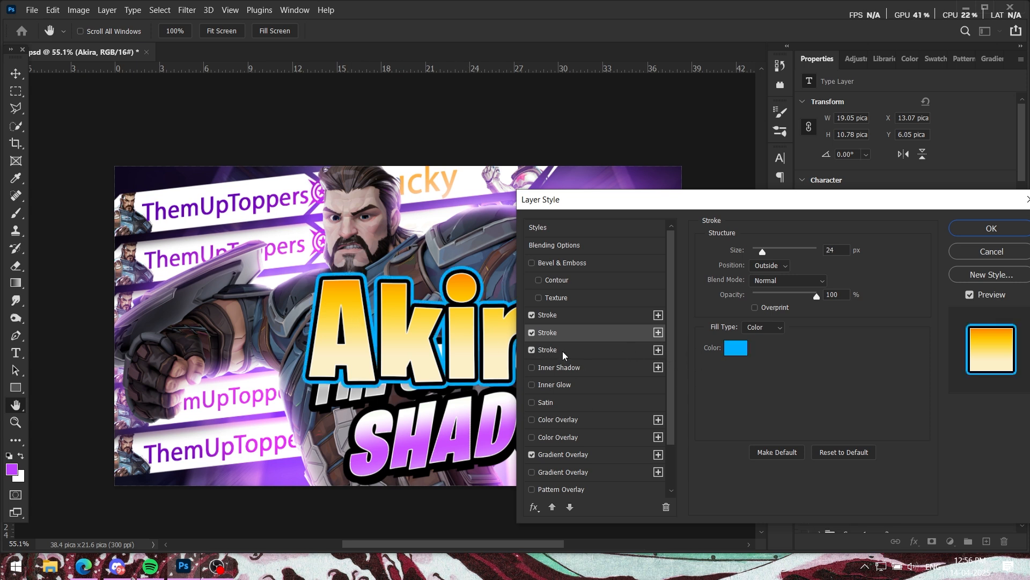
{"action": "left_click", "coordinate": [532, 350]}
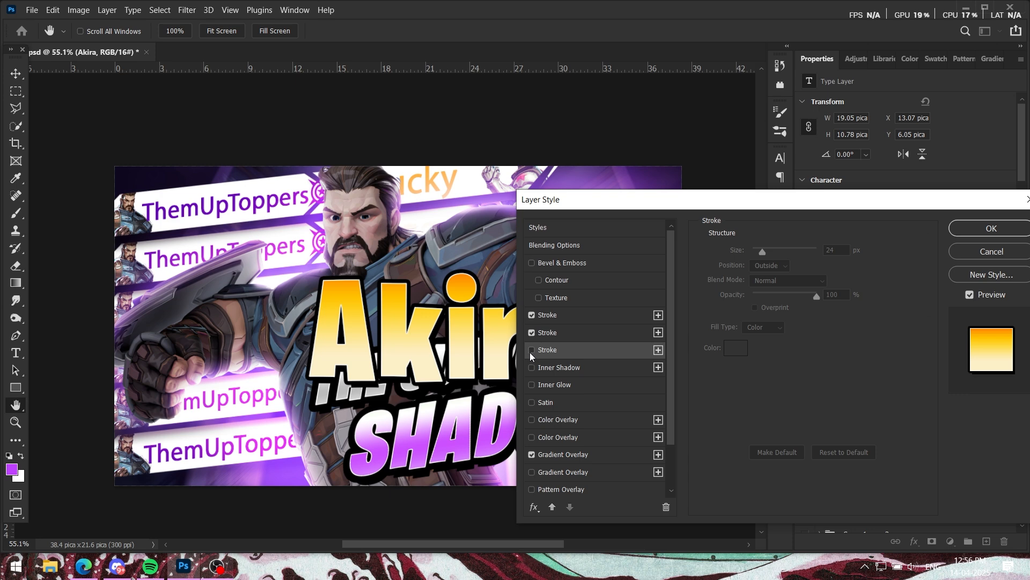
{"action": "left_click", "coordinate": [987, 230]}
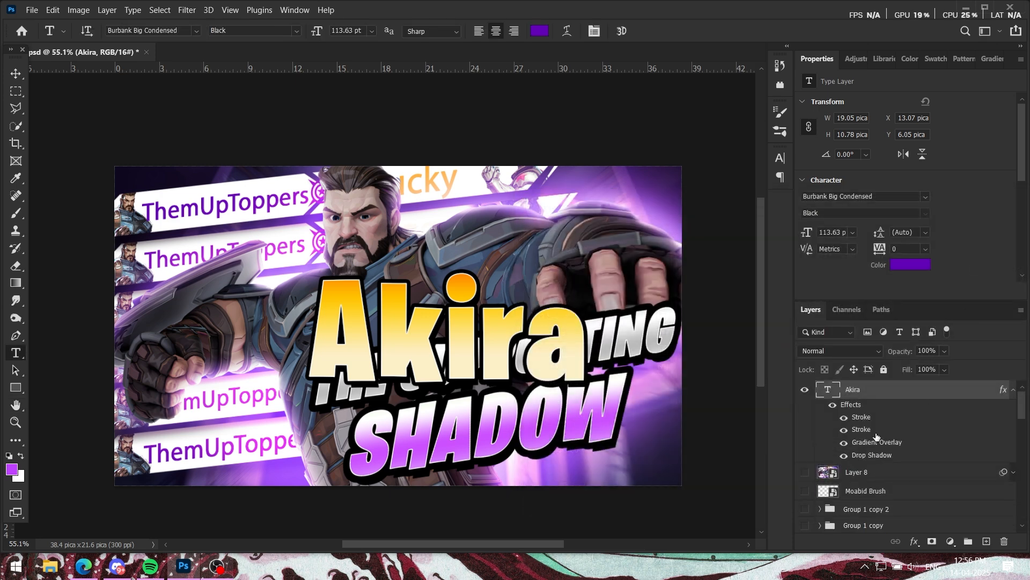
{"action": "left_click", "coordinate": [1013, 390]}
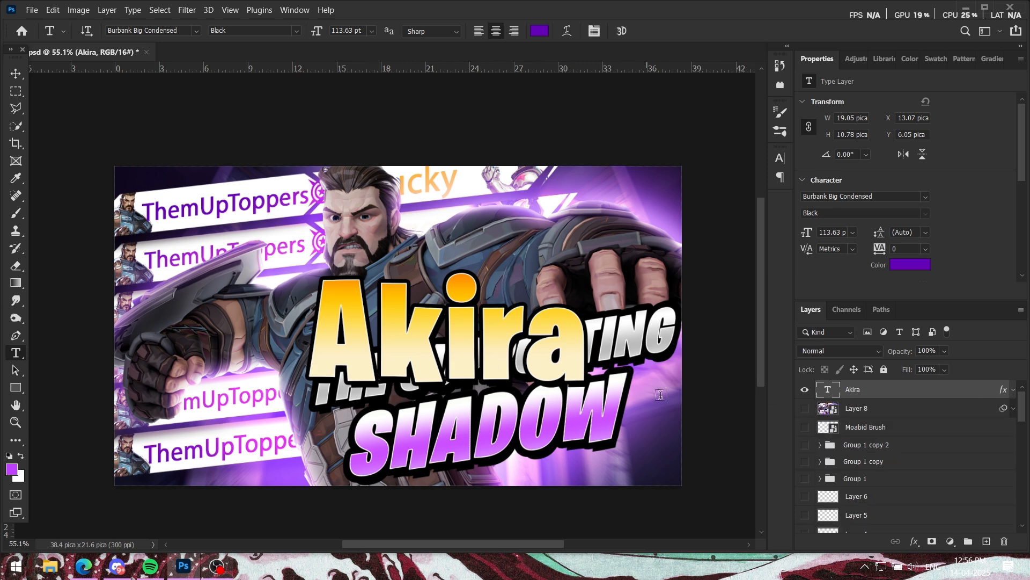
Step: Scale the Akira text down slightly to 110.73 pt and convert its layer to a Smart Object
{"action": "key", "text": "ctrl+t"}
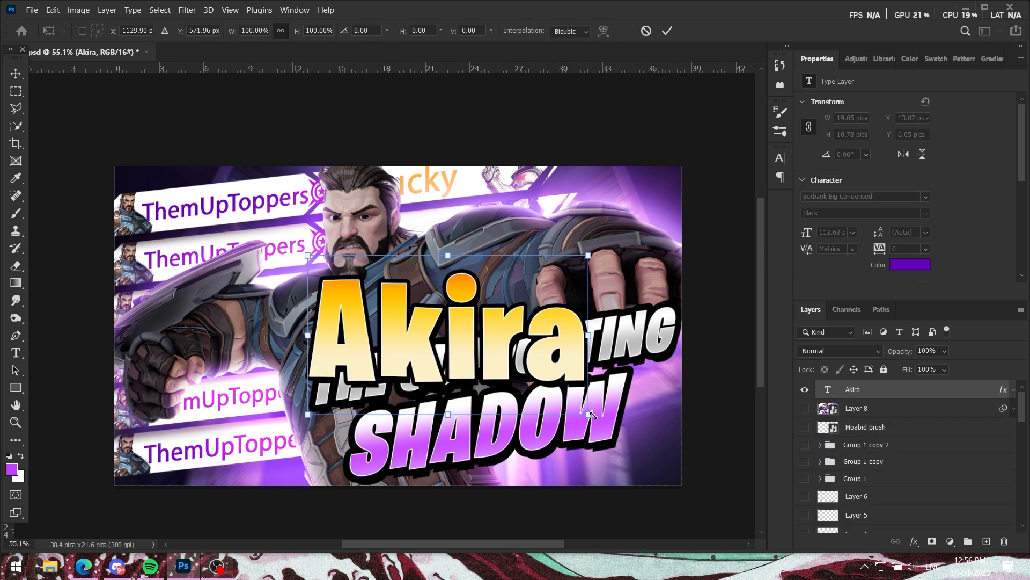
{"action": "mouse_move", "coordinate": [594, 415]}
{"action": "left_mouse_down"}
{"action": "mouse_move", "coordinate": [584, 394]}
{"action": "mouse_move", "coordinate": [587, 411]}
{"action": "left_mouse_up"}
{"action": "key", "text": "Return"}
{"action": "right_click", "coordinate": [904, 391]}
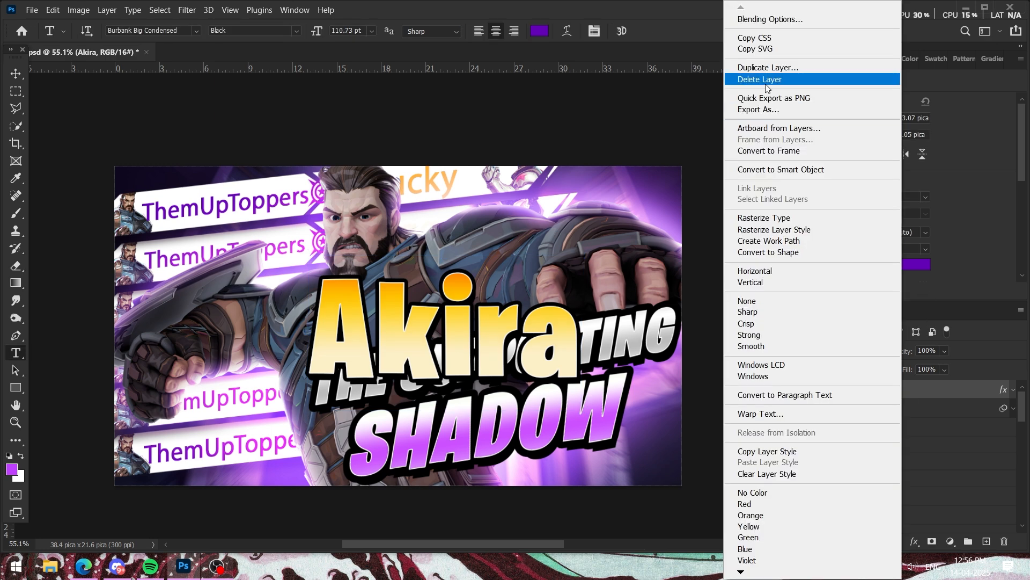
{"action": "left_click", "coordinate": [781, 170]}
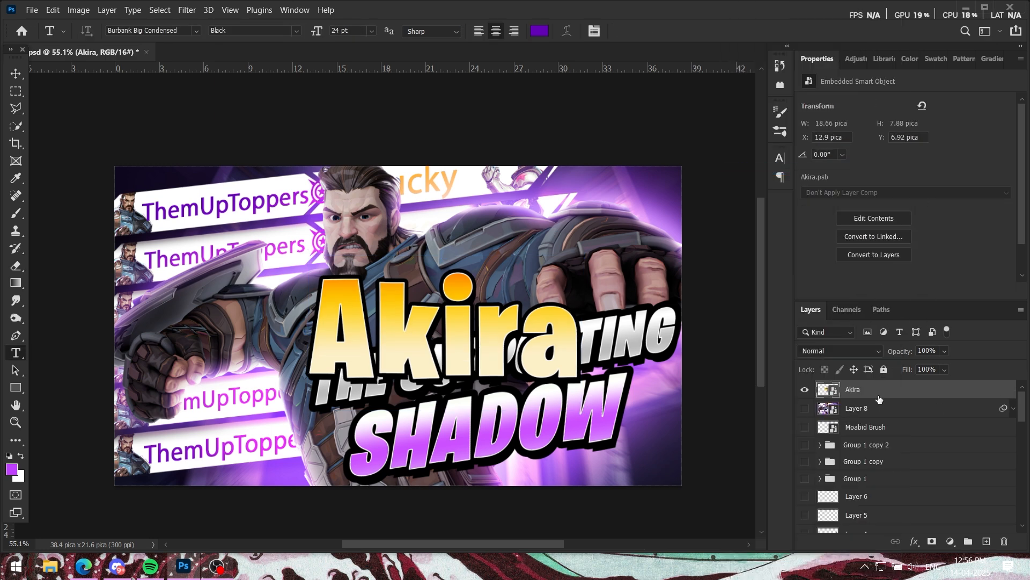
Step: Try a Perspective transform that tapers the Akira text toward its last letter, moving it over the character's arm, and undo it
{"action": "key", "text": "ctrl+t"}
{"action": "right_click", "coordinate": [493, 323]}
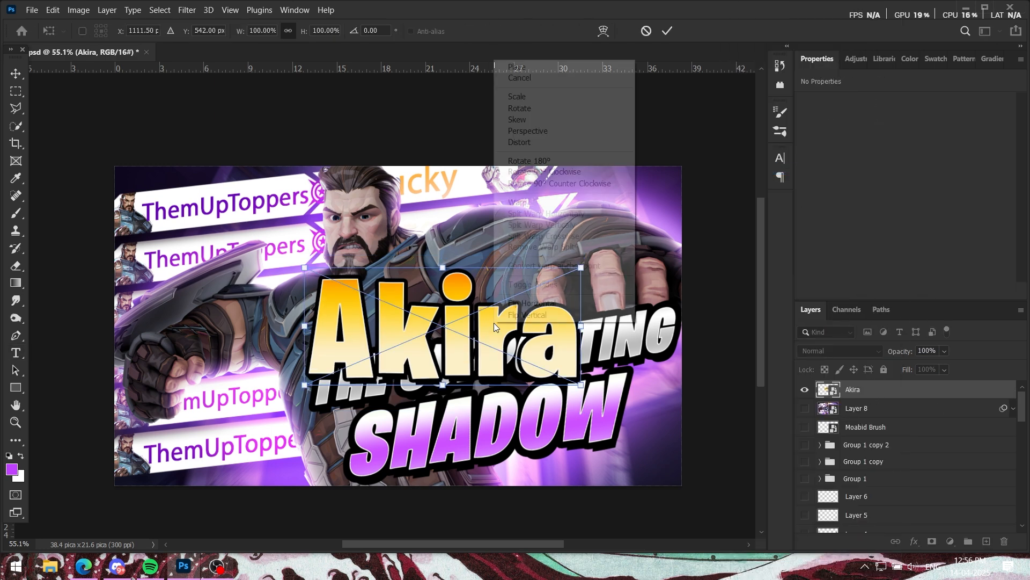
{"action": "left_click", "coordinate": [515, 132]}
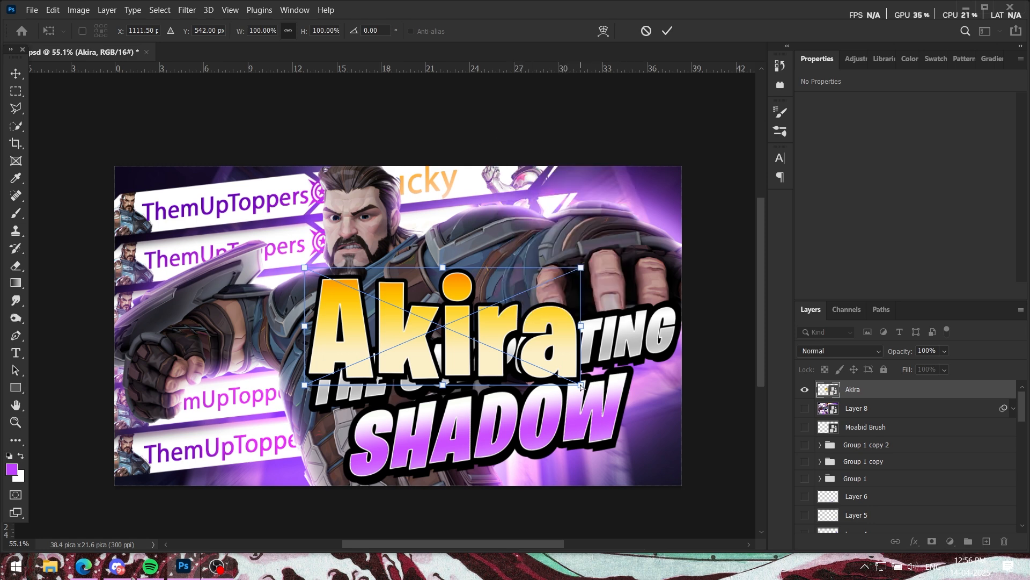
{"action": "left_click_drag", "start_coordinate": [581, 384], "coordinate": [551, 353]}
{"action": "left_click_drag", "start_coordinate": [467, 343], "coordinate": [306, 345]}
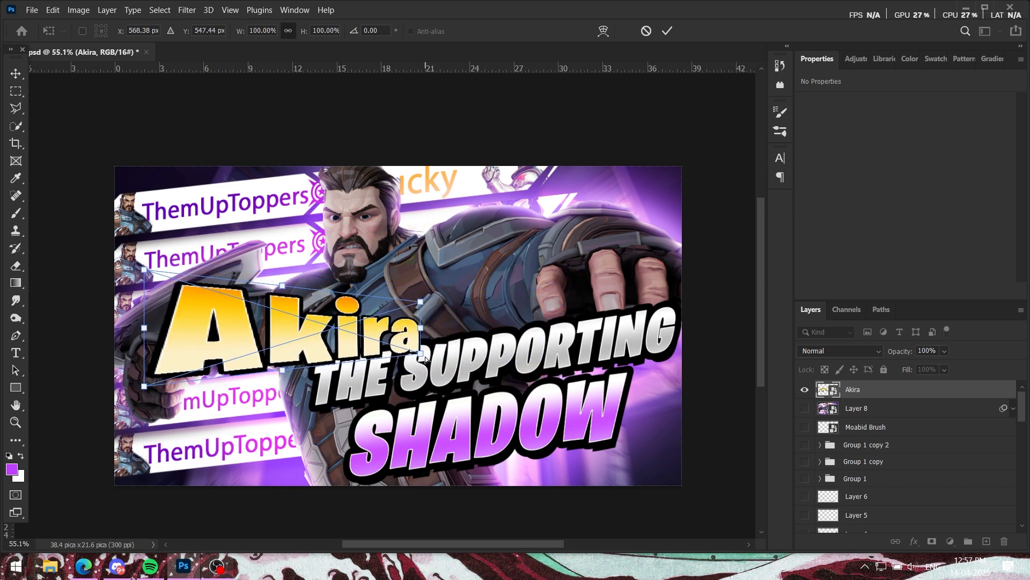
{"action": "left_click_drag", "start_coordinate": [425, 356], "coordinate": [420, 375]}
{"action": "key", "text": "ctrl+z"}
{"action": "key", "text": "ctrl+z"}
{"action": "key", "text": "ctrl+z"}
Step: Try enlarging the first-letter end of the Akira text with Perspective to about 124.71% height, and undo it
{"action": "mouse_move", "coordinate": [309, 384]}
{"action": "left_mouse_down"}
{"action": "mouse_move", "coordinate": [322, 375]}
{"action": "mouse_move", "coordinate": [310, 383]}
{"action": "mouse_move", "coordinate": [304, 373]}
{"action": "mouse_move", "coordinate": [302, 398]}
{"action": "left_mouse_up"}
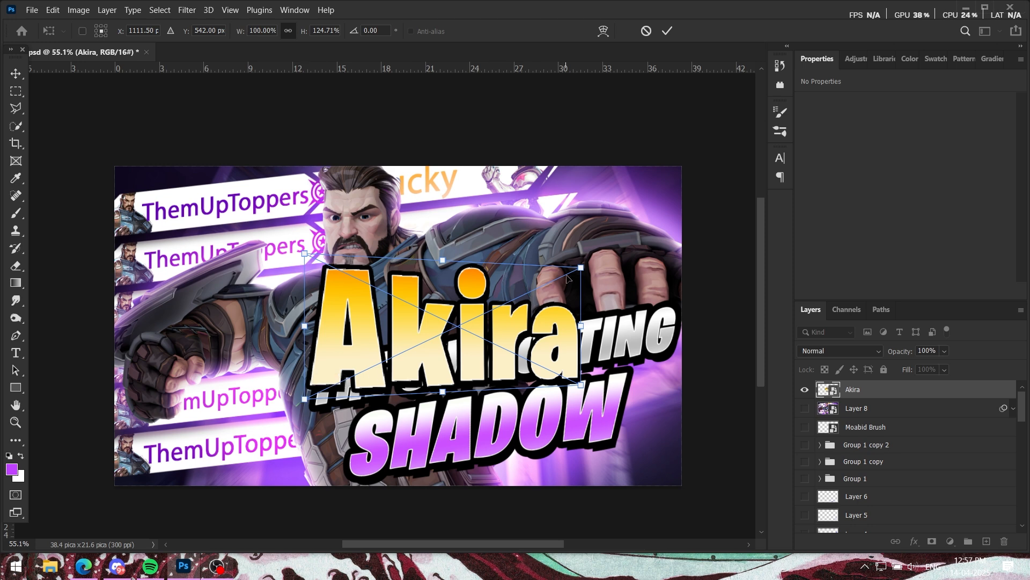
{"action": "left_click_drag", "start_coordinate": [585, 275], "coordinate": [585, 268]}
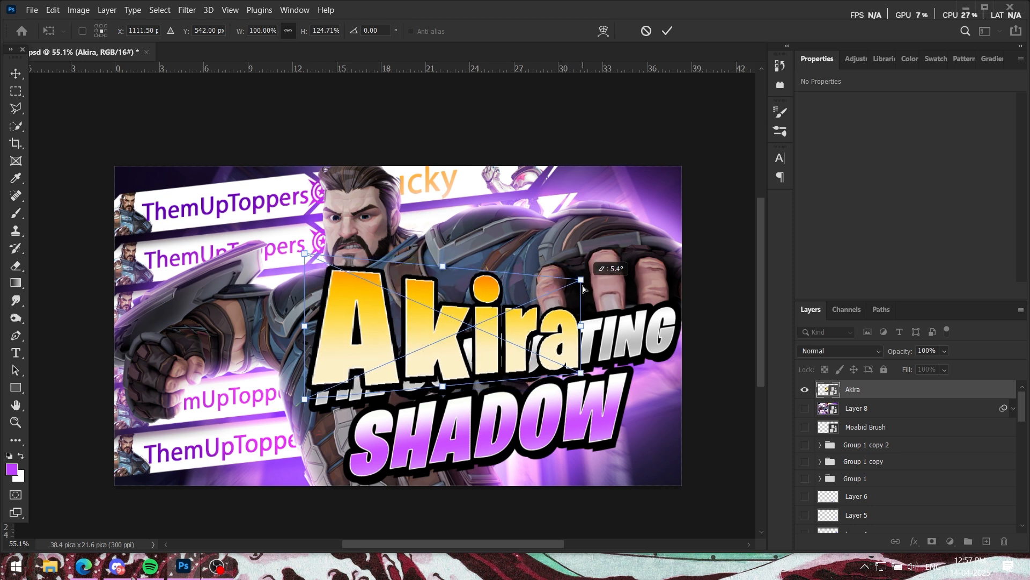
{"action": "left_click_drag", "start_coordinate": [504, 347], "coordinate": [545, 403]}
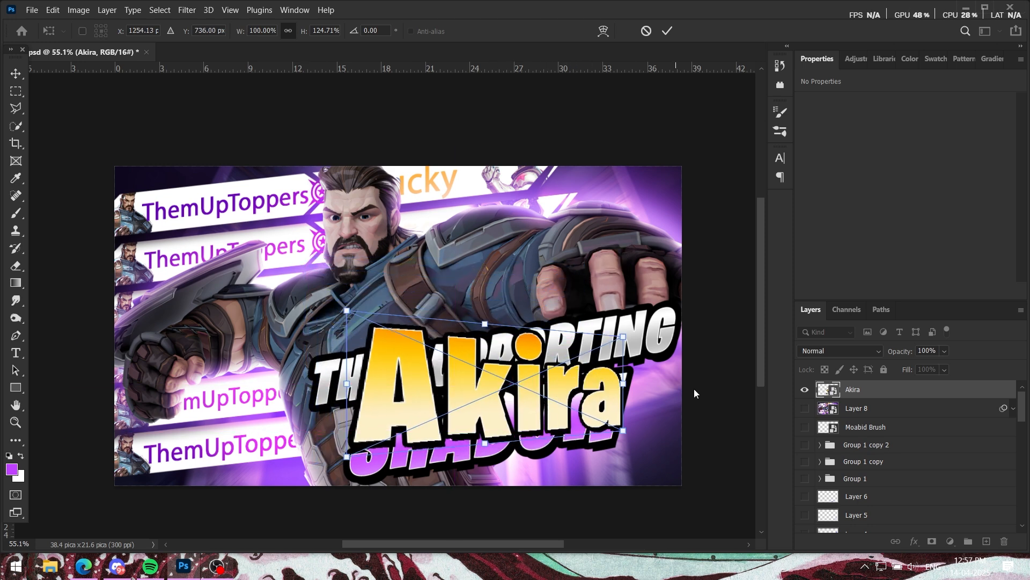
{"action": "key", "text": "ctrl+z"}
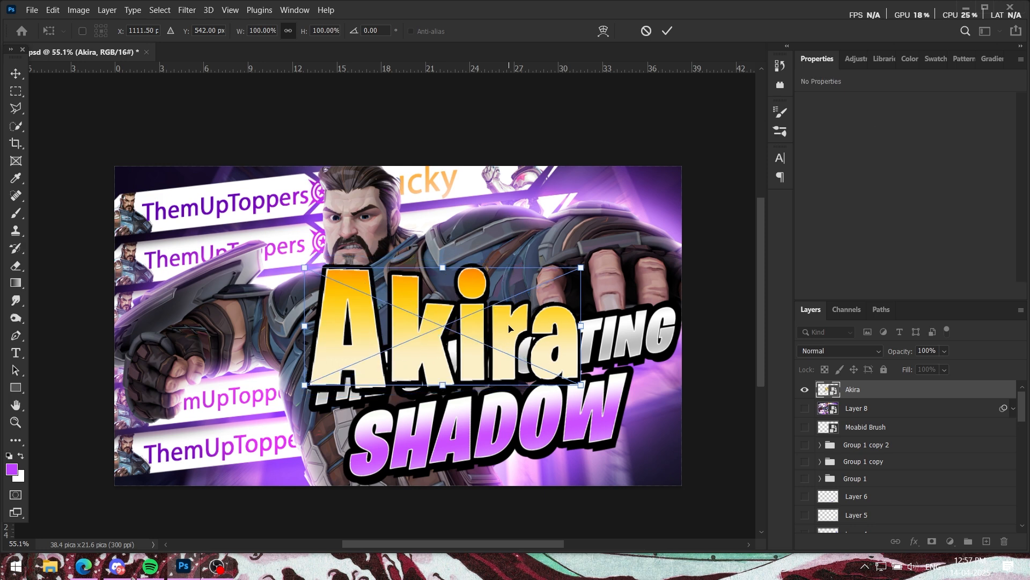
{"action": "key", "text": "ctrl+z"}
Step: Skew the Akira text's lower corner upward so it narrows toward the last letter, and move it down over the SHADOW title
{"action": "right_click", "coordinate": [508, 324]}
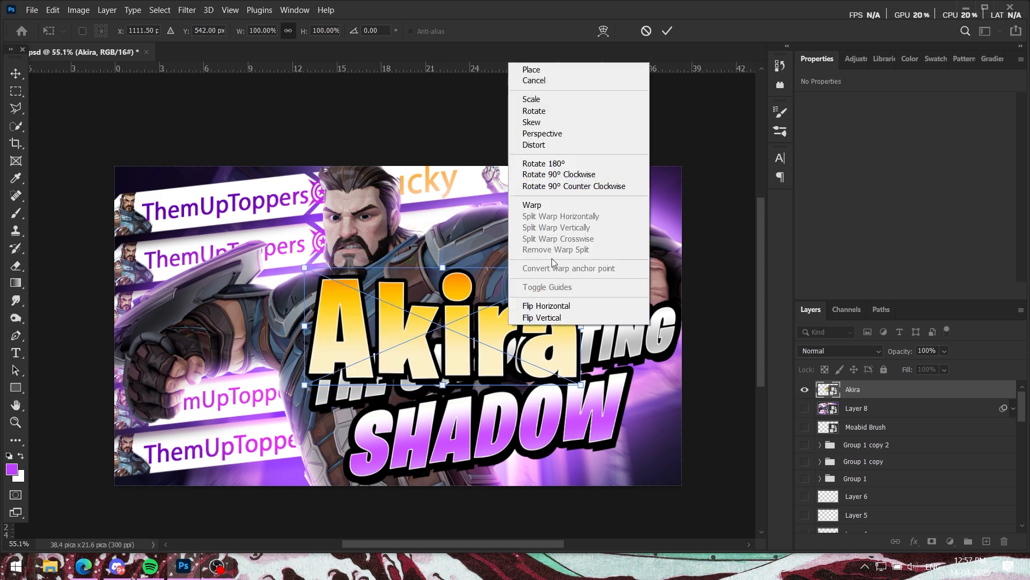
{"action": "left_click", "coordinate": [534, 122]}
{"action": "left_click_drag", "start_coordinate": [579, 384], "coordinate": [578, 346]}
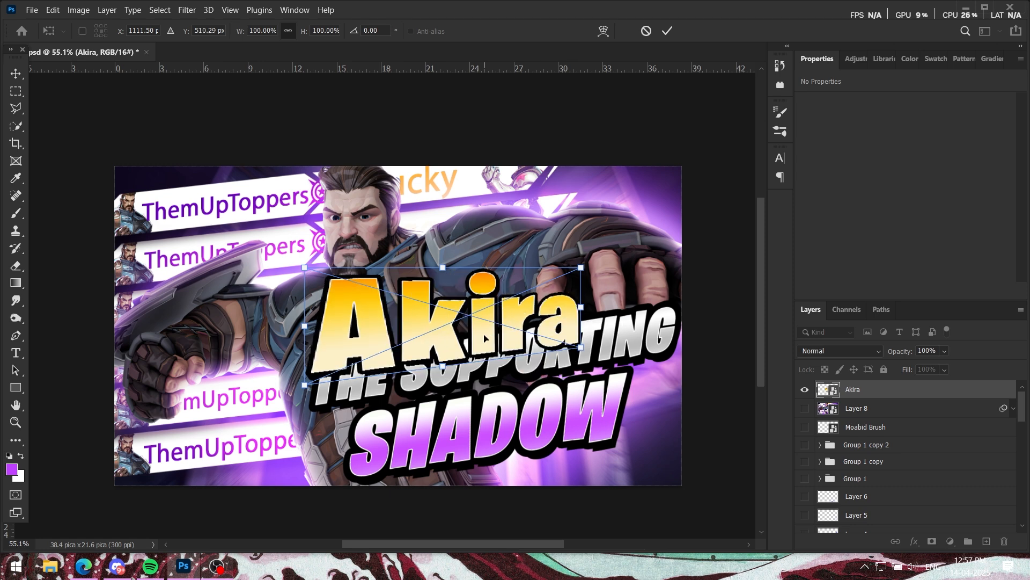
{"action": "left_click_drag", "start_coordinate": [463, 324], "coordinate": [526, 418]}
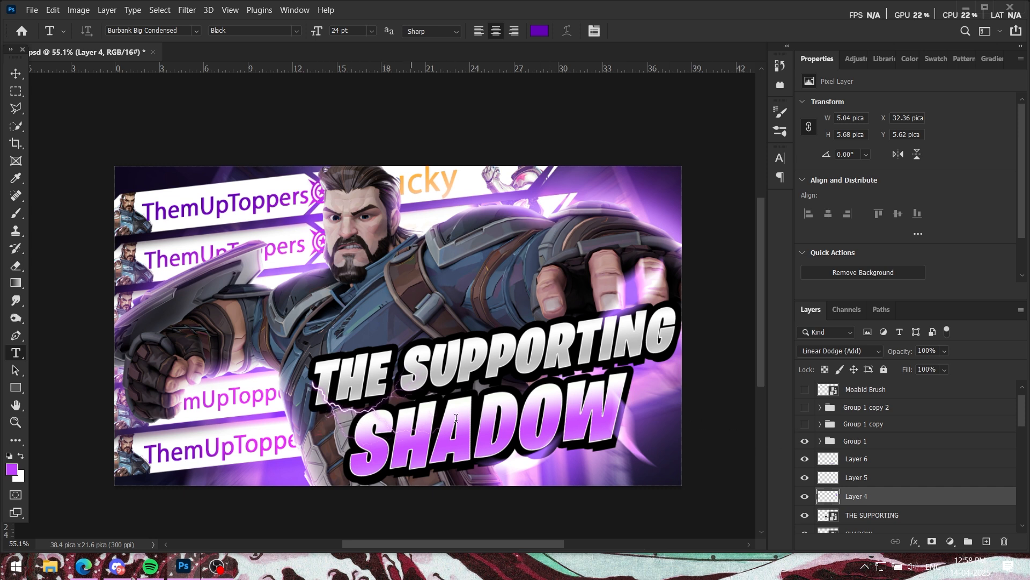
Step: Compare the lightning image in Group 1 with and without its clipped Hue/Saturation adjustment
{"action": "left_click", "coordinate": [820, 441]}
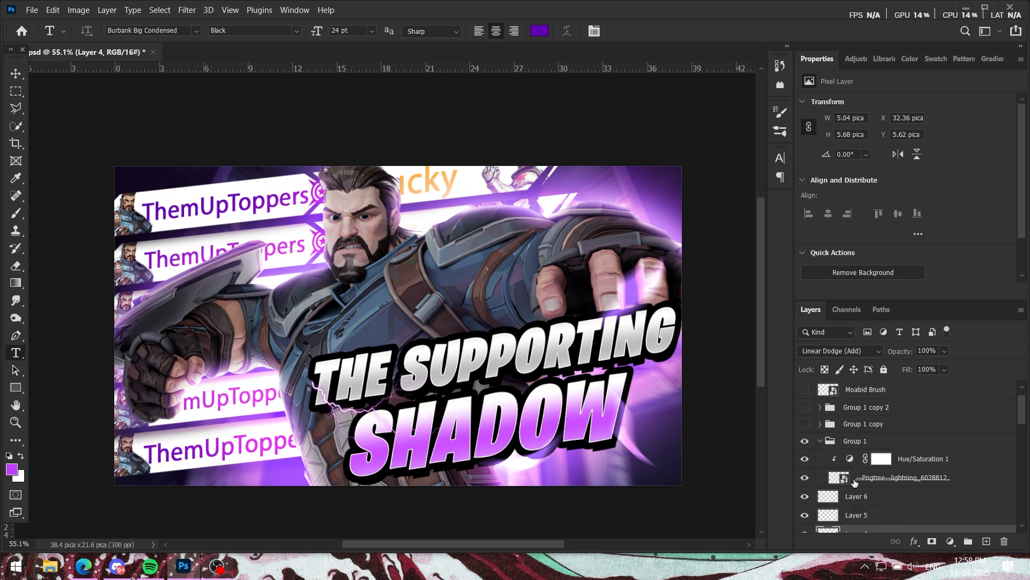
{"action": "left_click", "coordinate": [803, 459]}
{"action": "scroll", "coordinate": [367, 400], "scroll_direction": "up", "scroll_amount": 5}
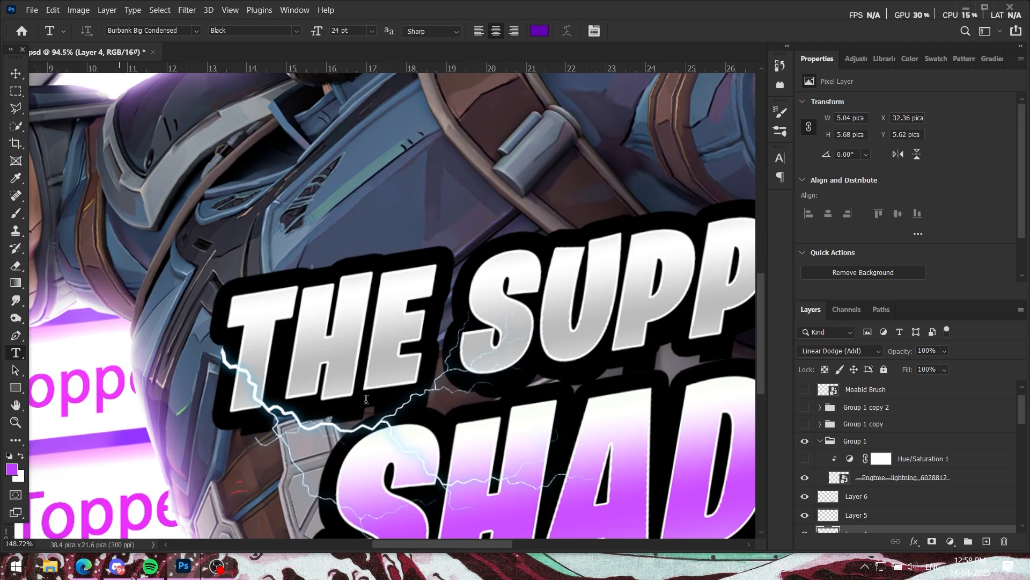
{"action": "left_click", "coordinate": [820, 440]}
{"action": "scroll", "coordinate": [452, 396], "scroll_direction": "down", "scroll_amount": 8}
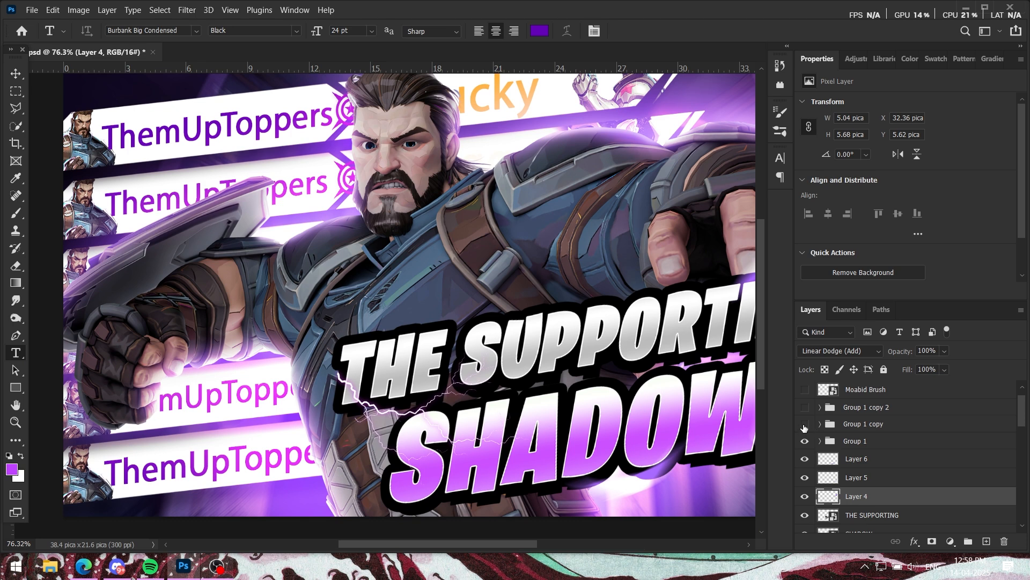
Step: Show the lightning groups Group 1 copy and Group 1 copy 2, plus the Moabid Brush speed-line layer
{"action": "scroll", "coordinate": [578, 394], "scroll_direction": "down", "scroll_amount": 4}
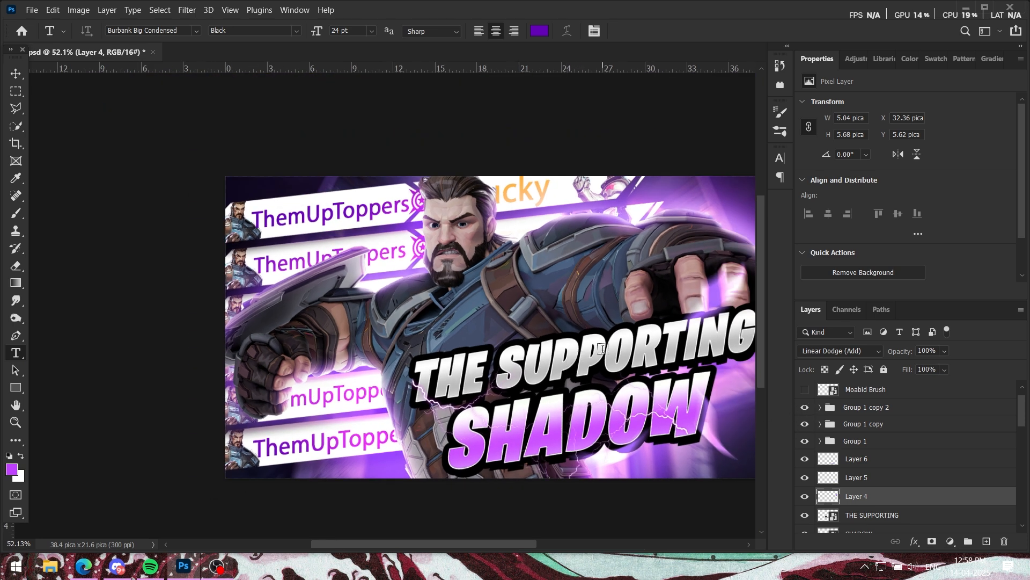
{"action": "left_click_drag", "start_coordinate": [602, 348], "coordinate": [559, 349]}
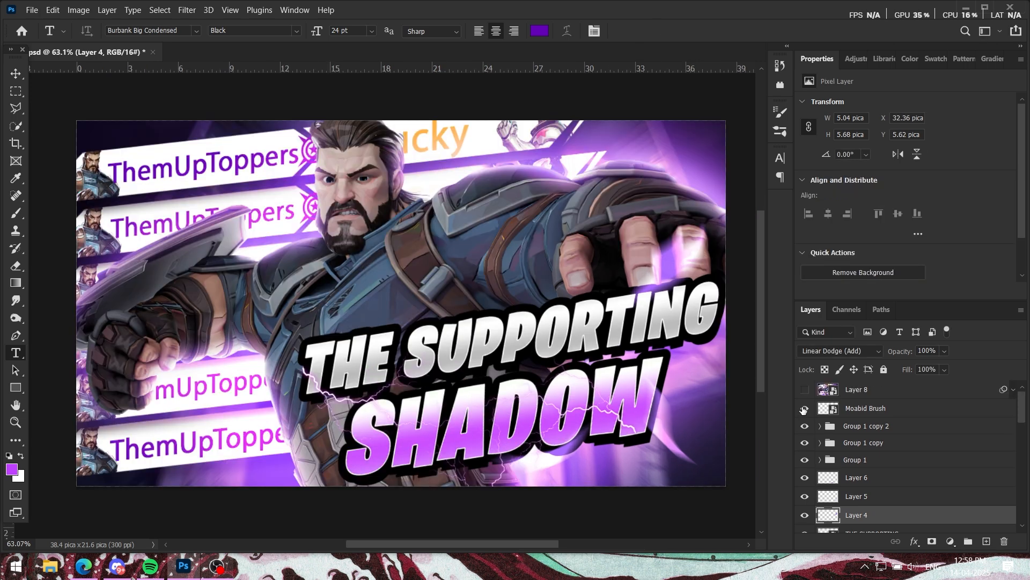
{"action": "scroll", "coordinate": [464, 344], "scroll_direction": "down", "scroll_amount": 1}
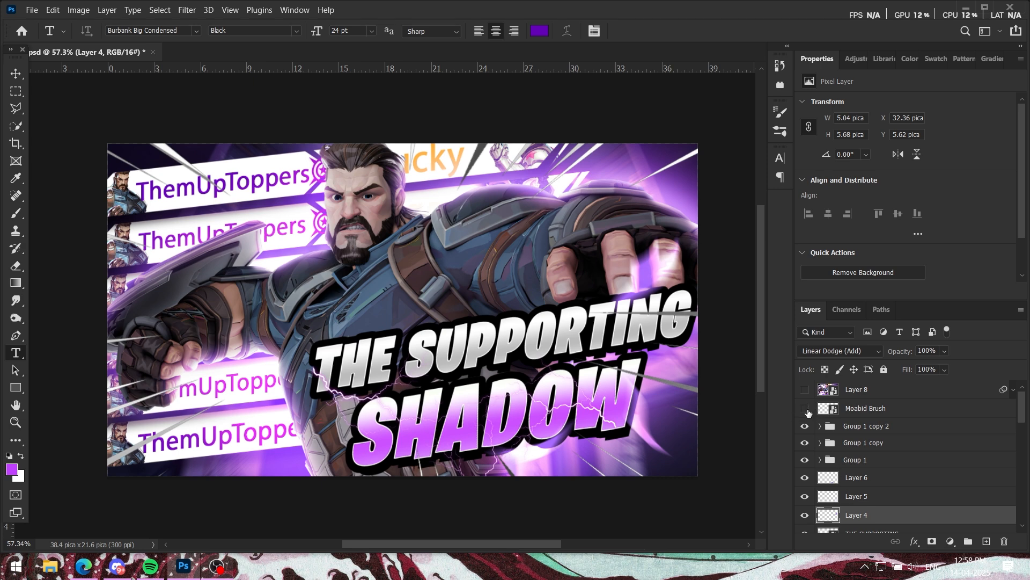
Step: Toggle the Moabid Brush layer's visibility to compare the thumbnail with and without its speed lines
{"action": "left_click", "coordinate": [806, 409]}
{"action": "left_click", "coordinate": [806, 409]}
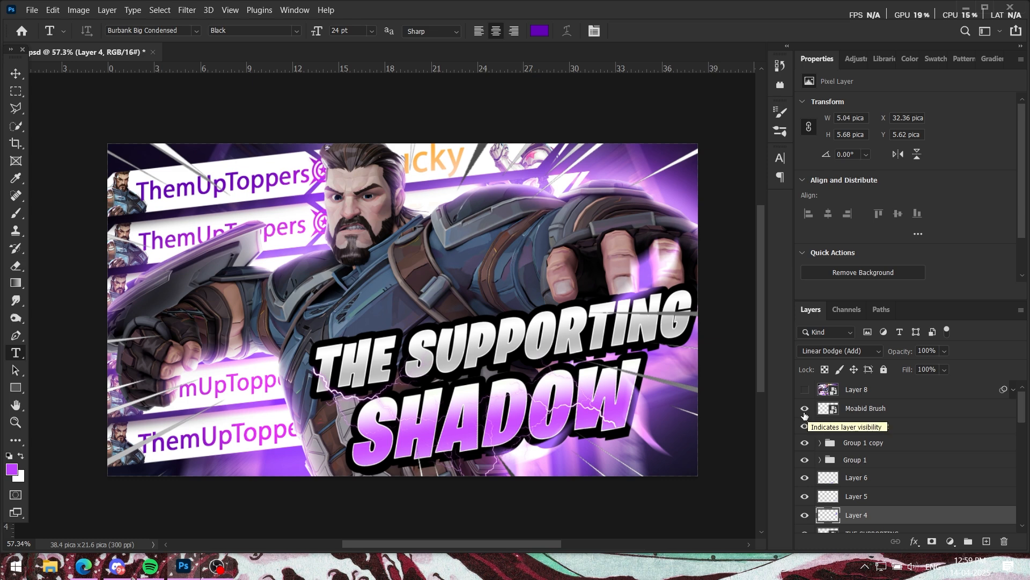
{"action": "left_click", "coordinate": [804, 413]}
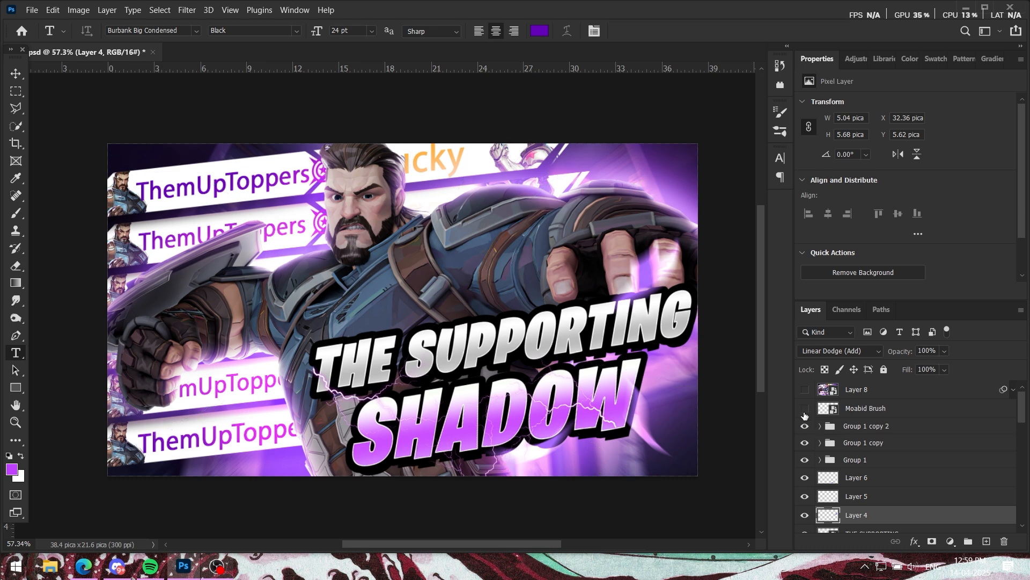
{"action": "left_click", "coordinate": [805, 411]}
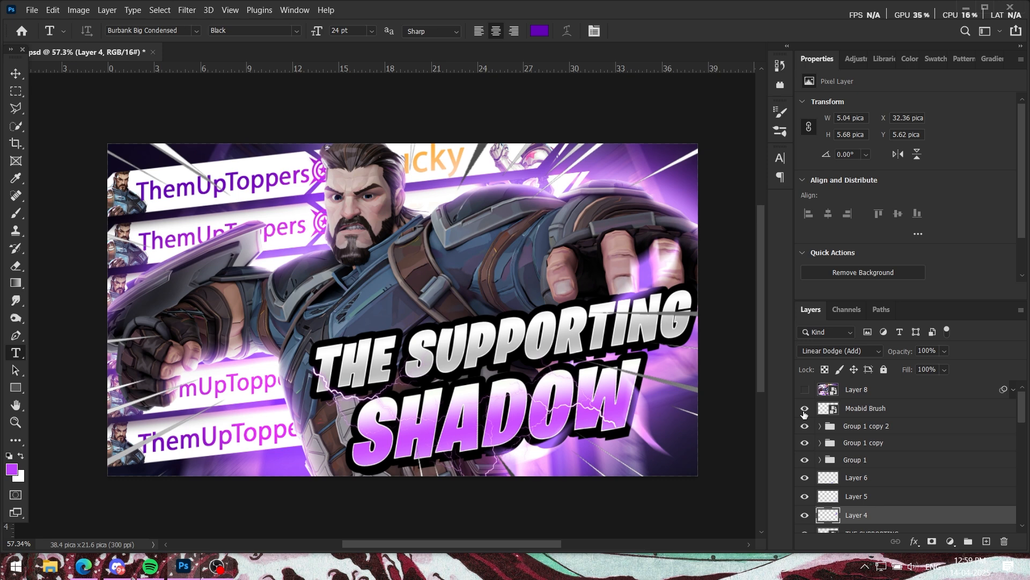
{"action": "left_click", "coordinate": [804, 412]}
Step: Open the Camera Raw Filter settings of Layer 8's smart filter
{"action": "left_click", "coordinate": [1014, 391]}
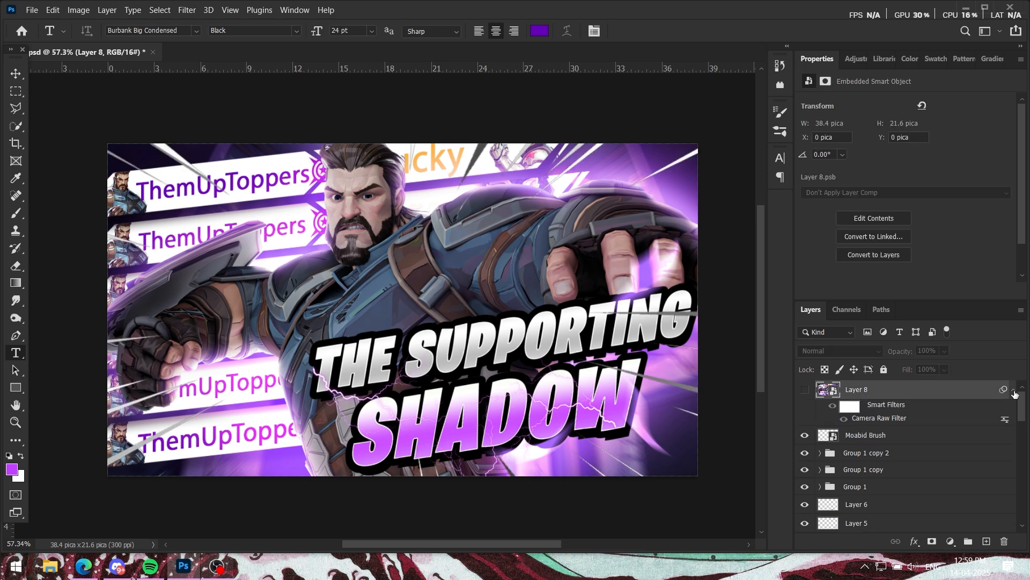
{"action": "right_click", "coordinate": [883, 419]}
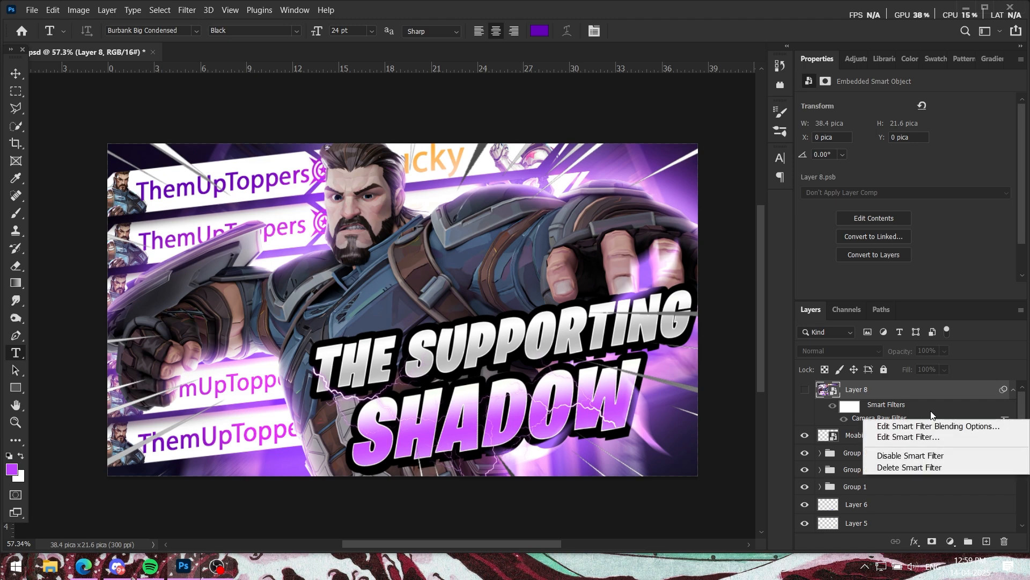
{"action": "left_click", "coordinate": [891, 436]}
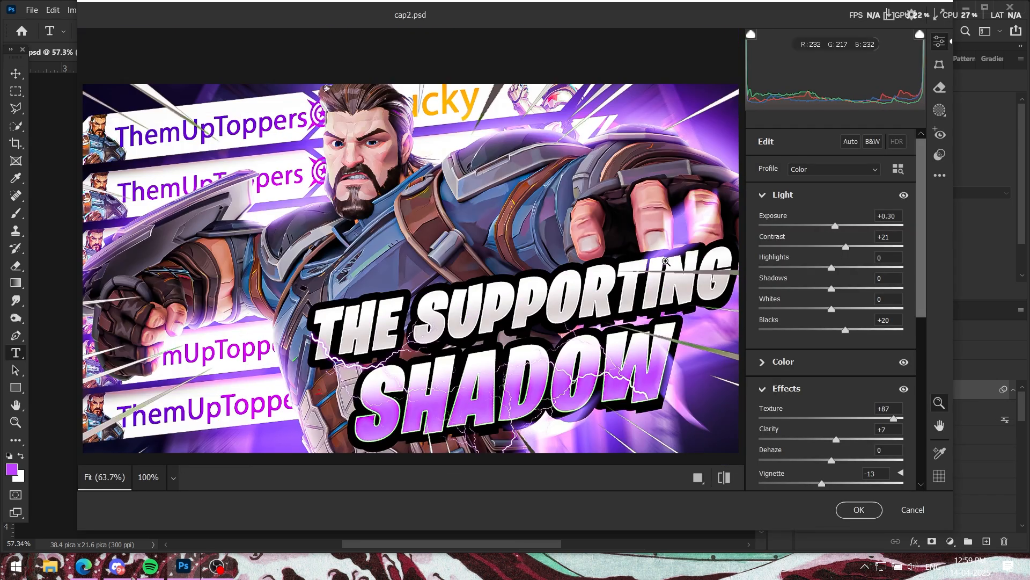